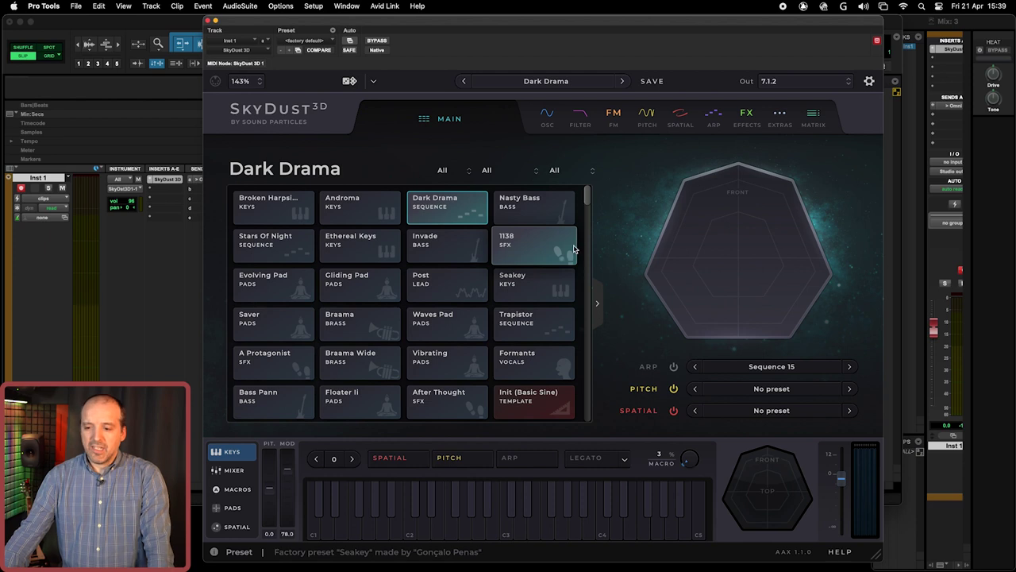
Step: Load the Invade preset from the MAIN preset browser's tiles
click(429, 247)
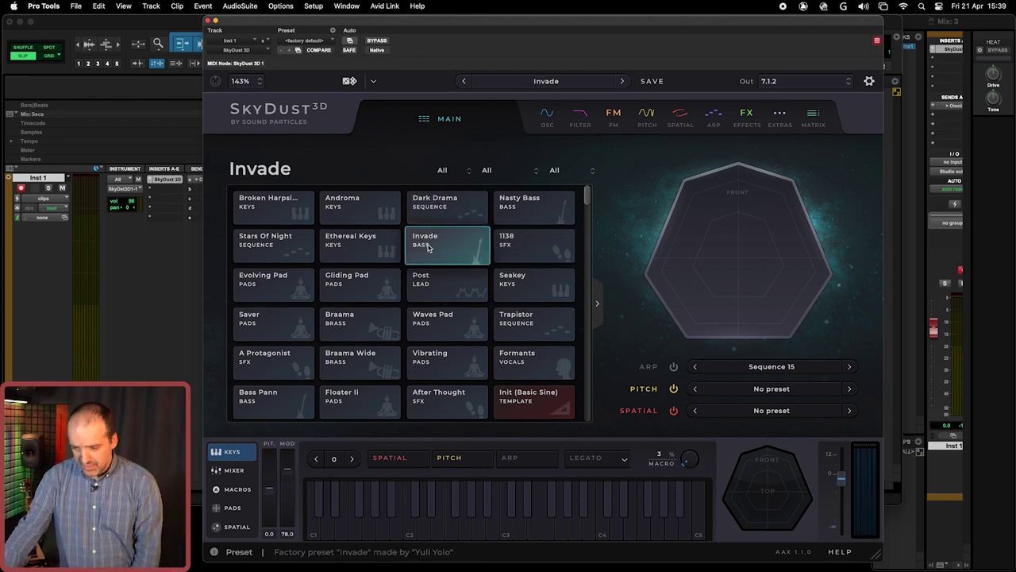
Step: Load Broken Harpsichord, then Init (Basic Sine), and filter categories to Template and back to All
click(278, 215)
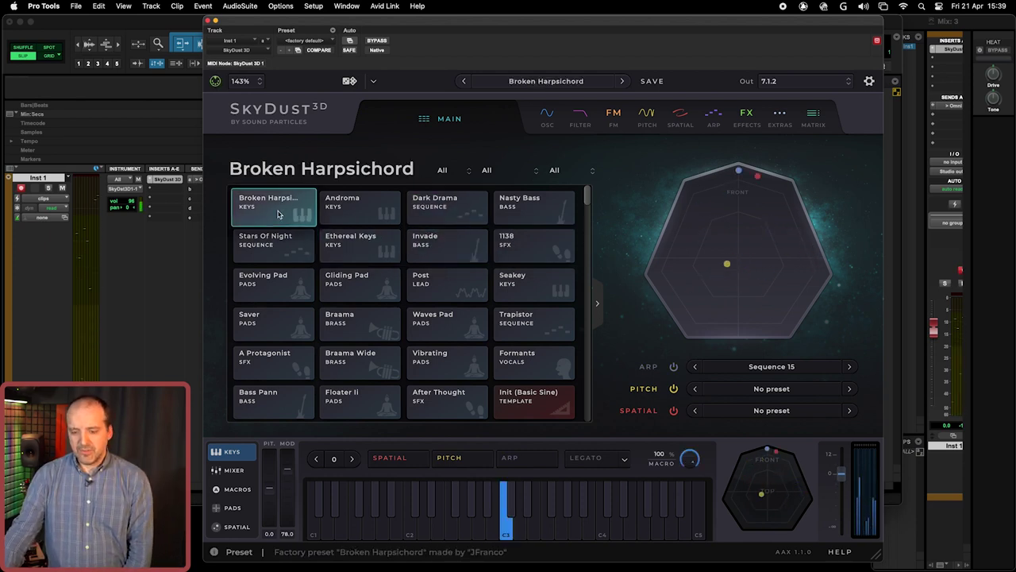
click(524, 406)
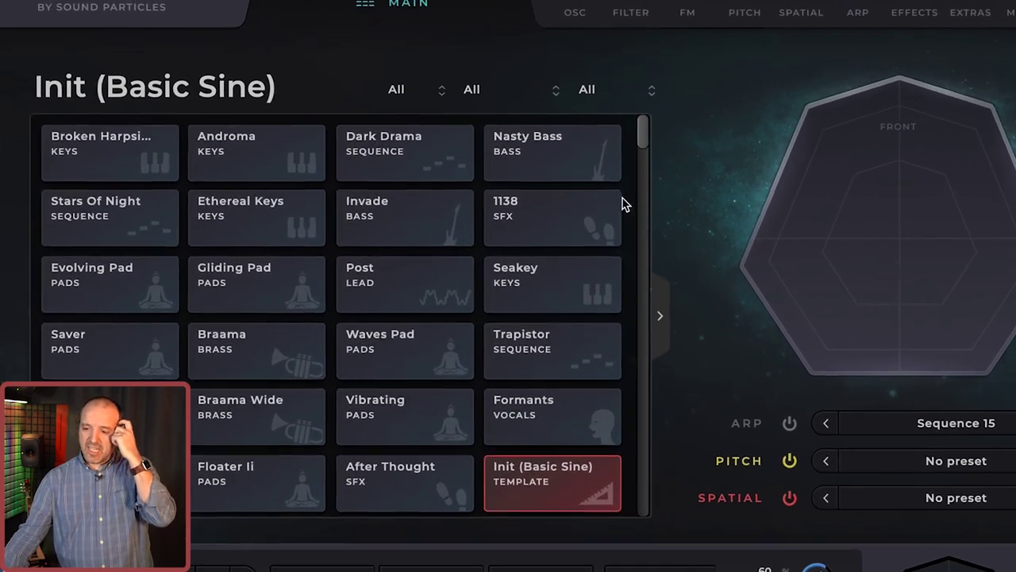
click(610, 86)
scroll(638, 329, down, 3)
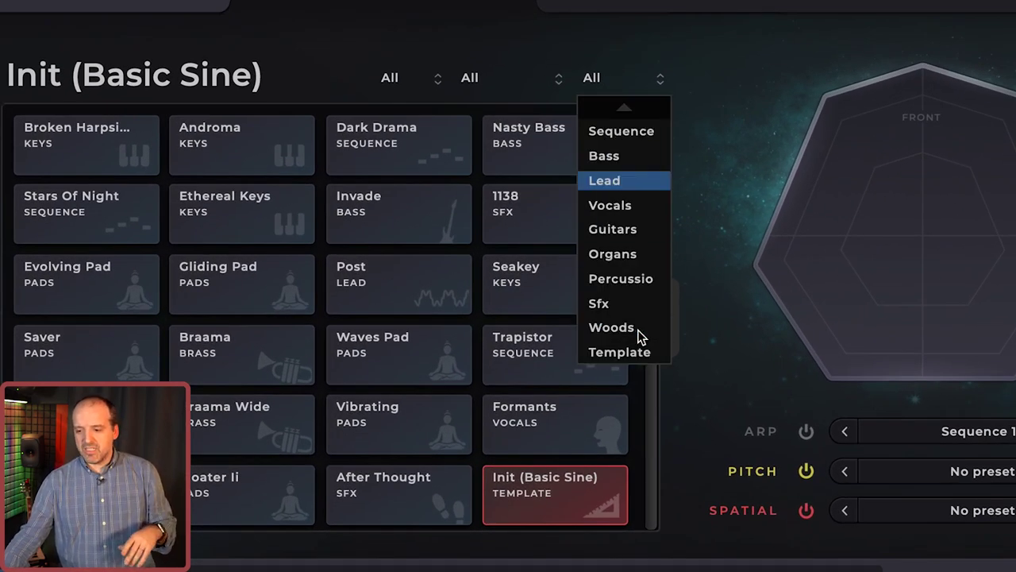
click(620, 352)
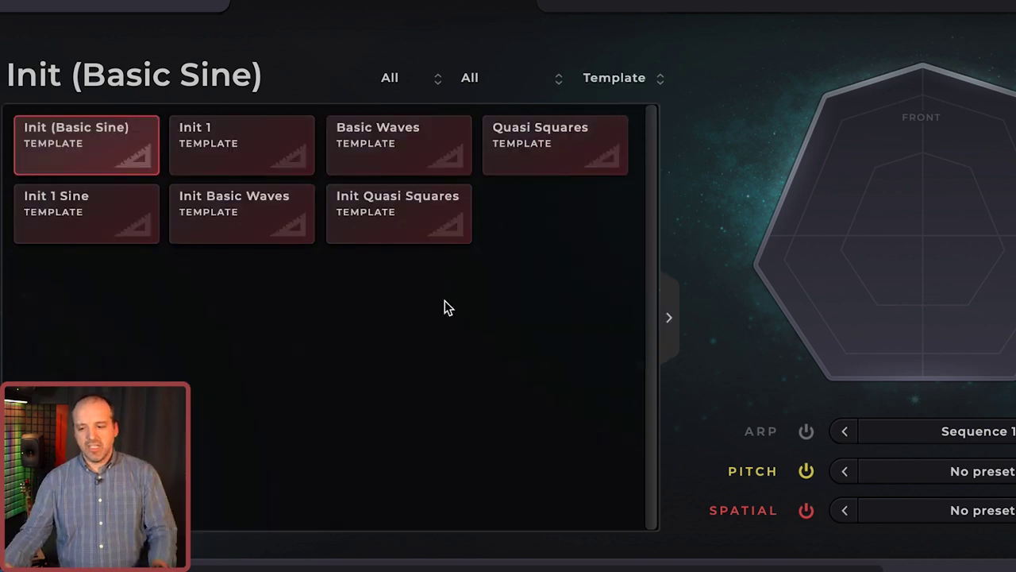
click(595, 89)
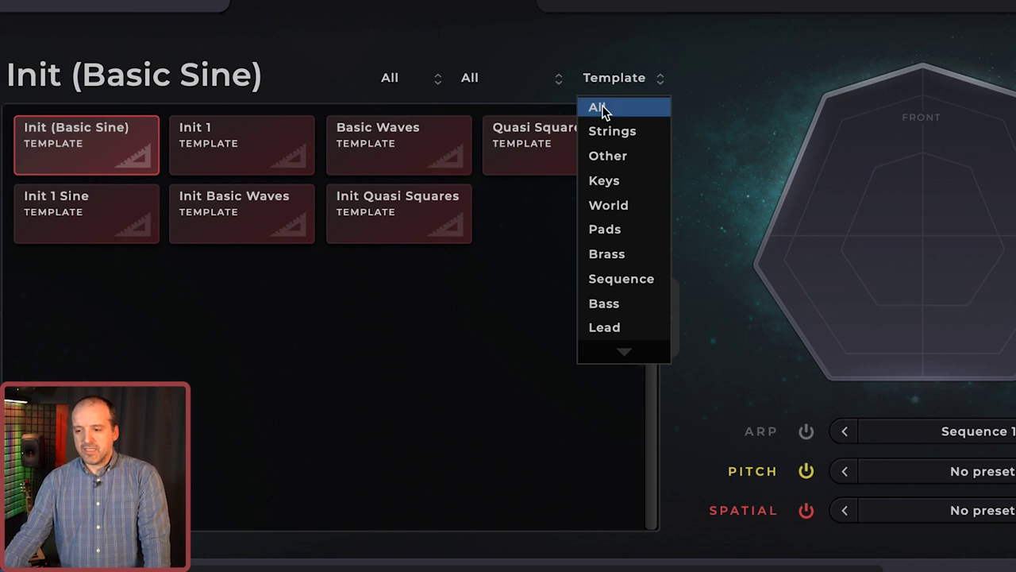
click(601, 107)
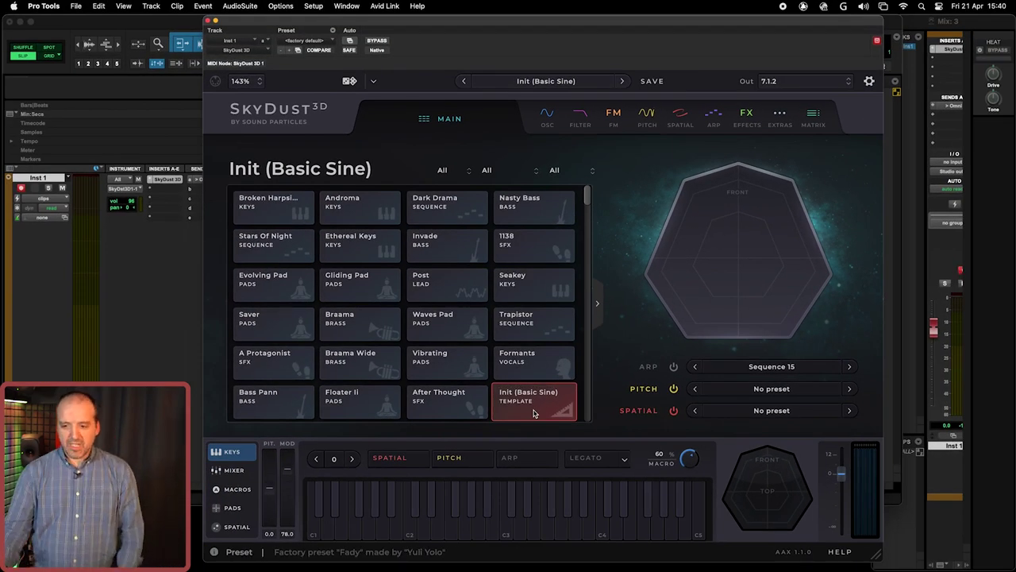
click(547, 116)
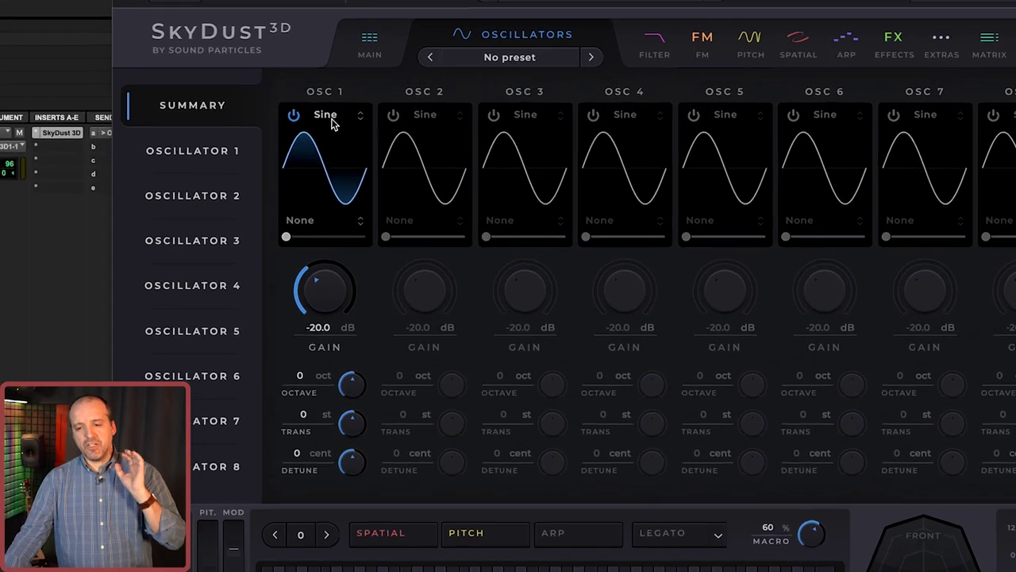
Step: Cycle oscillator 1's waveform from Sine through Triangle and Square, ending on Saw
click(358, 168)
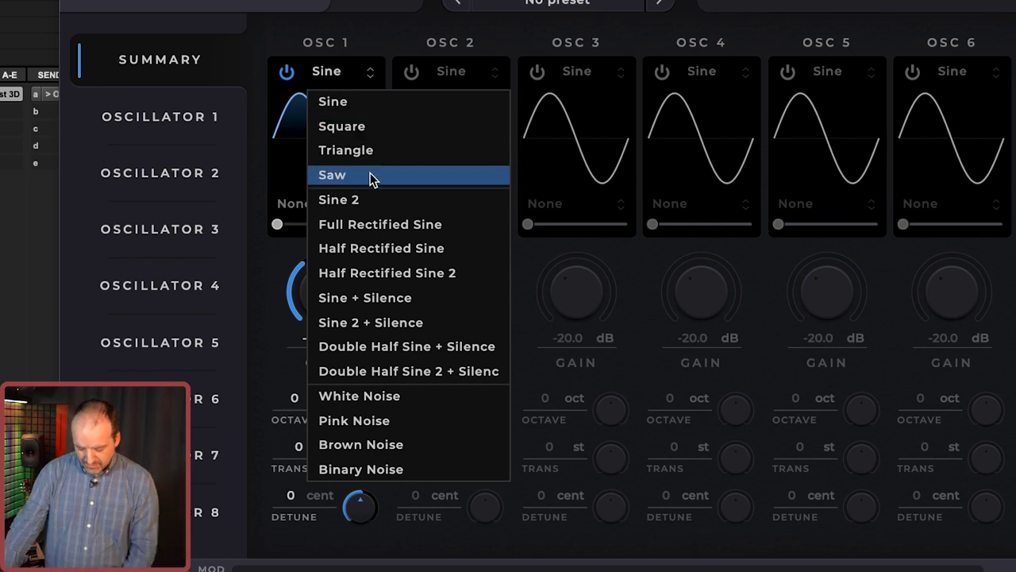
click(356, 104)
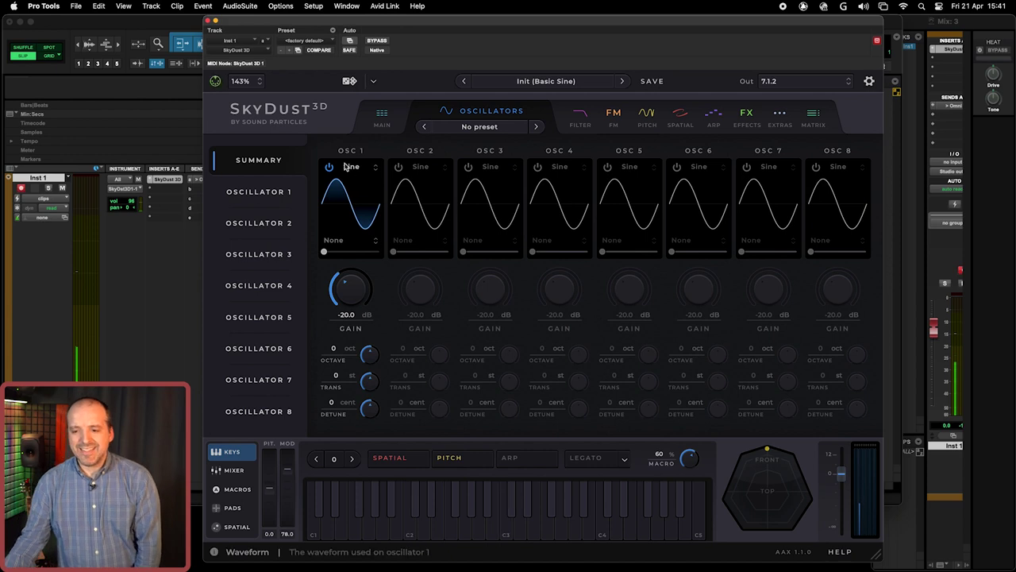
click(351, 167)
click(358, 205)
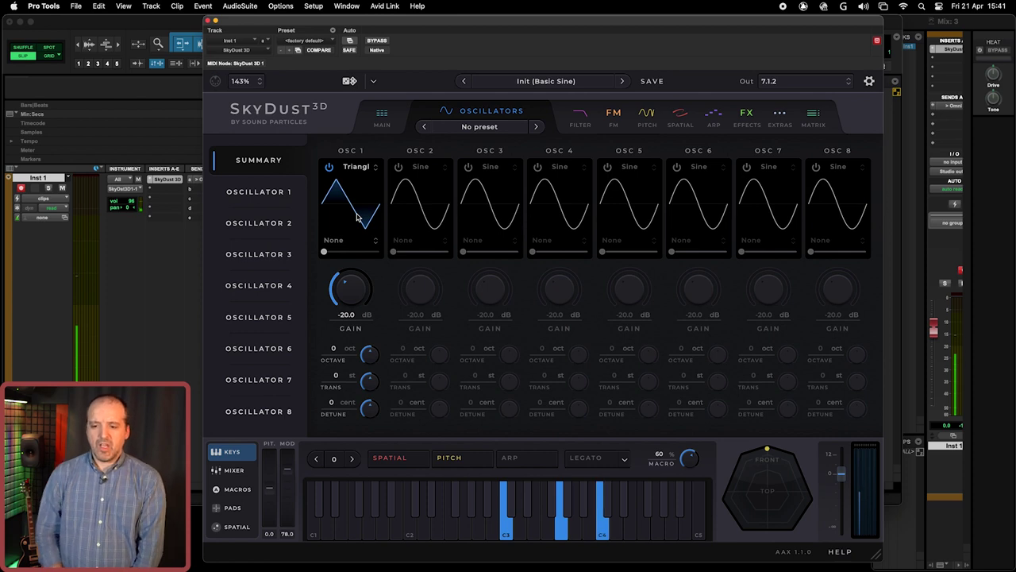
click(353, 168)
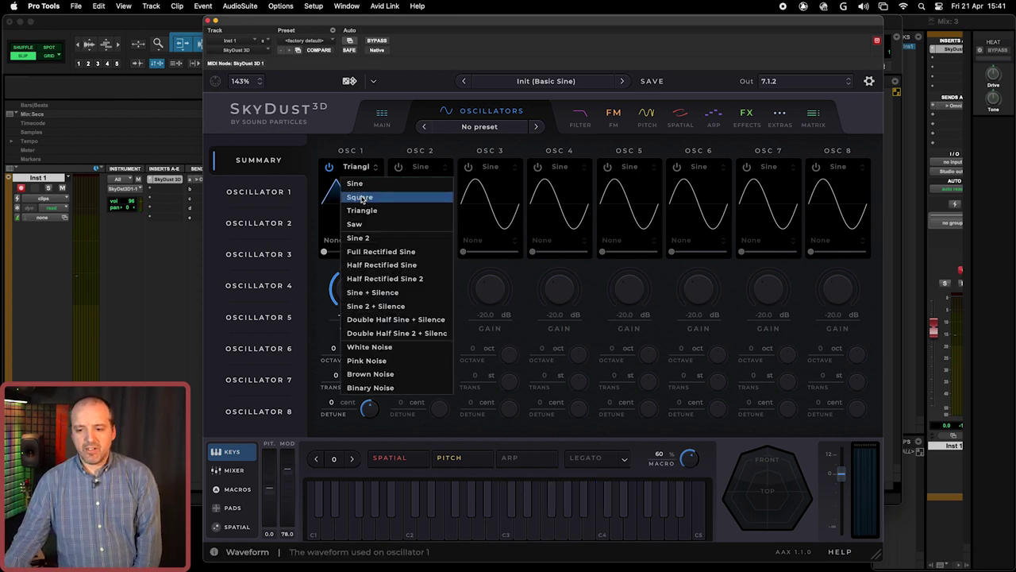
click(361, 198)
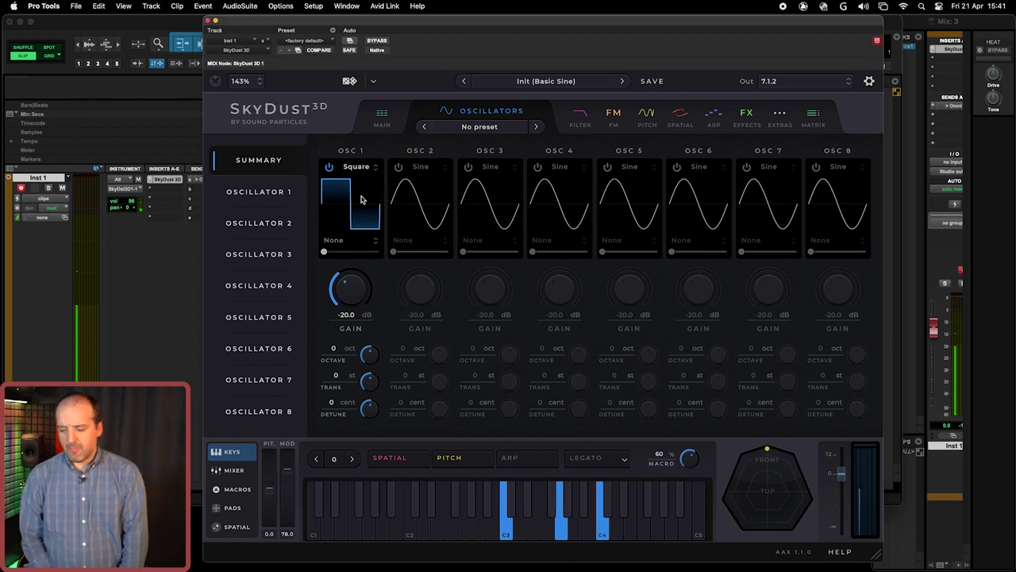
click(356, 167)
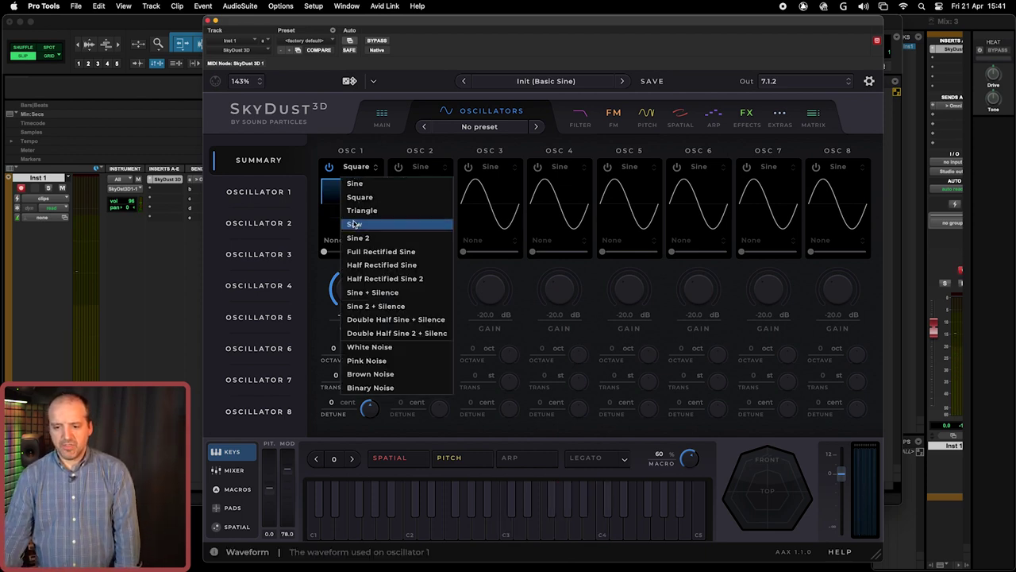
click(361, 197)
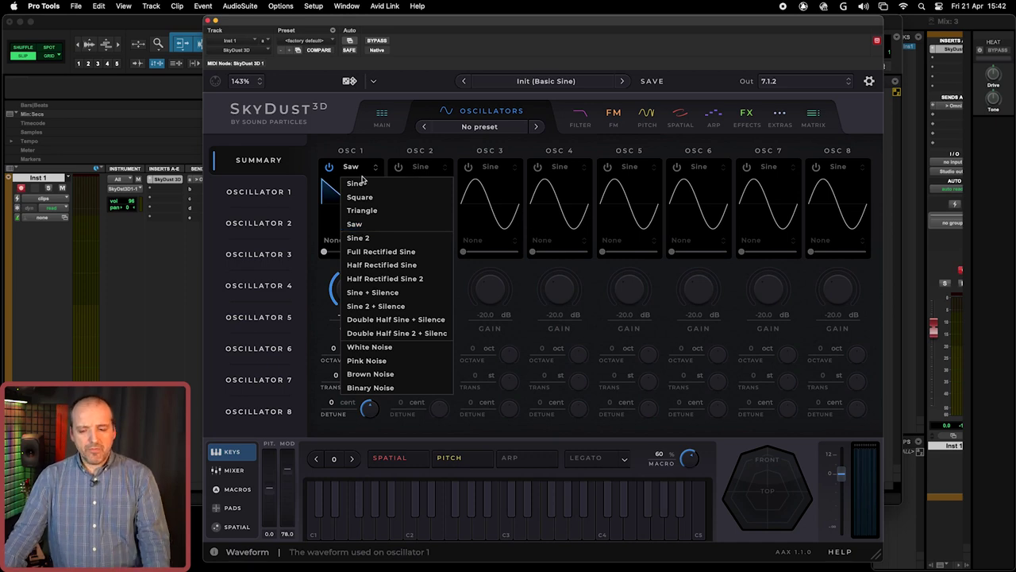
Step: Audition Sine 2, Full Rectified Sine and Half Rectified Sine shapes on oscillator 1
click(358, 238)
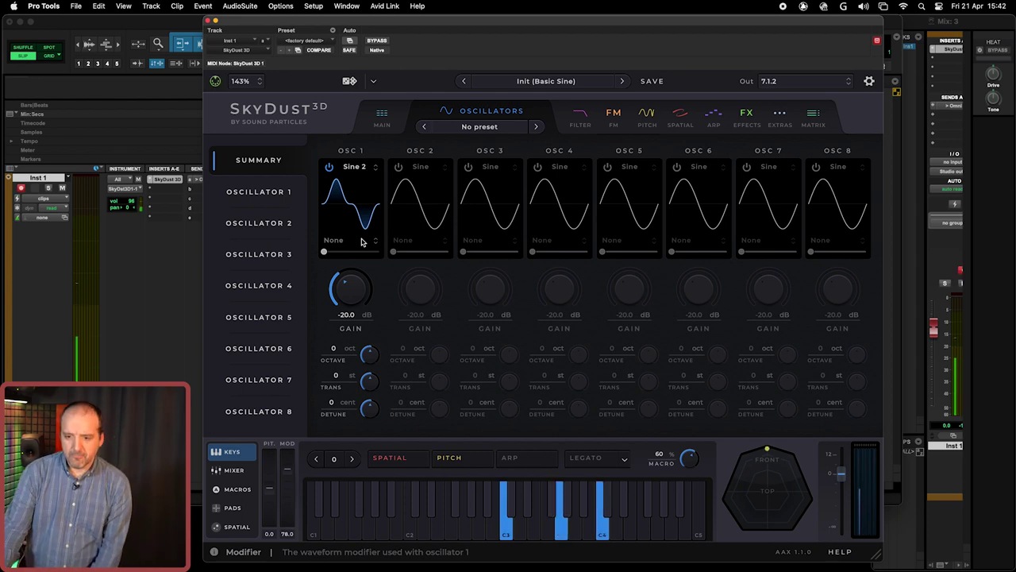
click(353, 168)
click(368, 252)
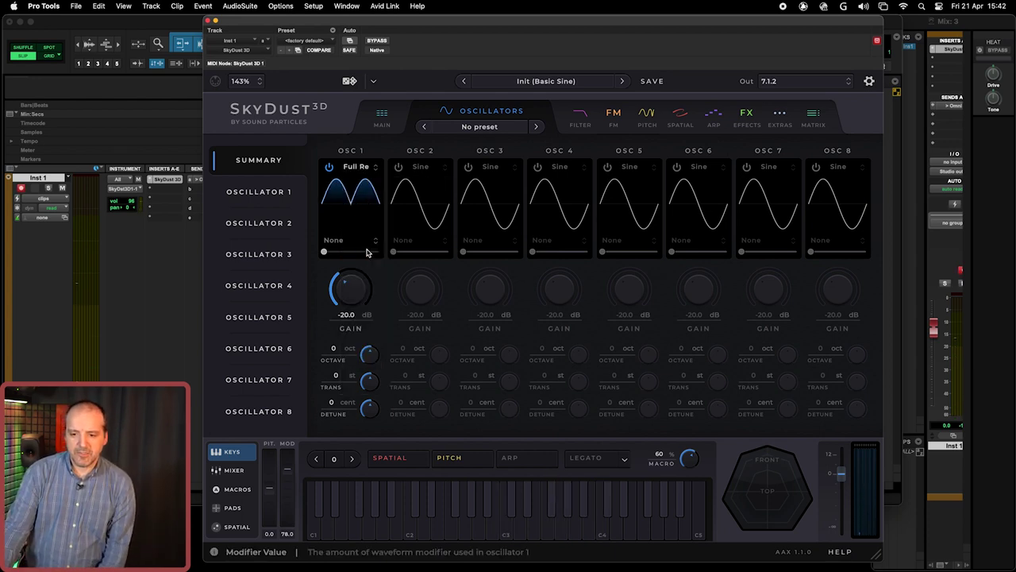
click(354, 167)
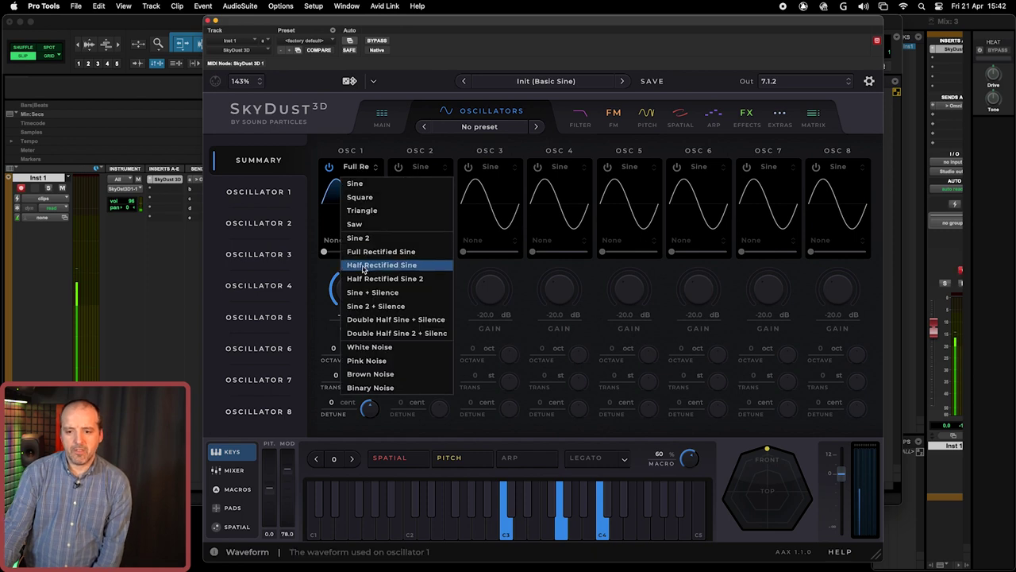
click(365, 266)
click(354, 167)
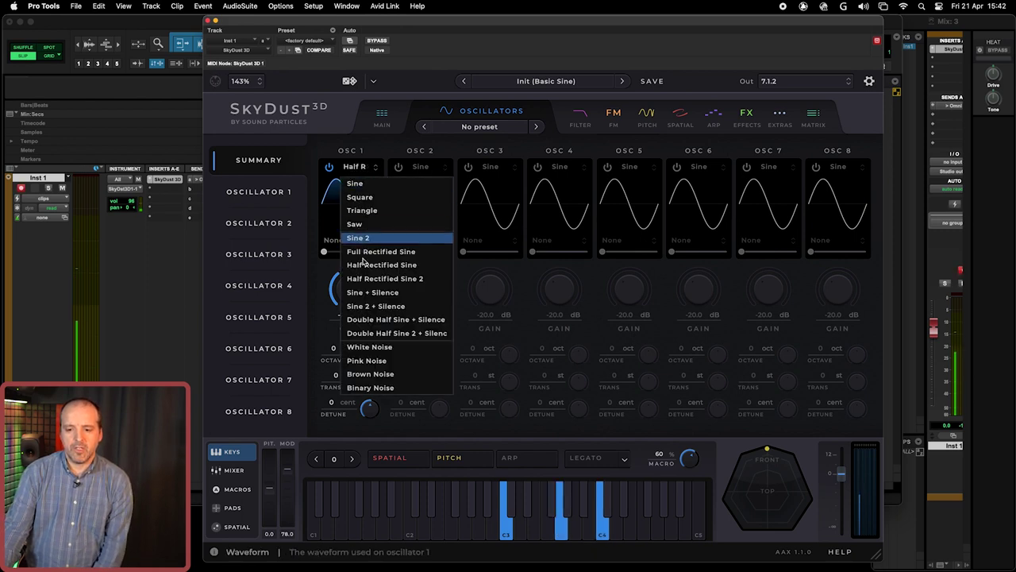
click(365, 280)
Step: Try the Sine + Silence variants, ending oscillator 1 on a double half-sine shape
click(350, 167)
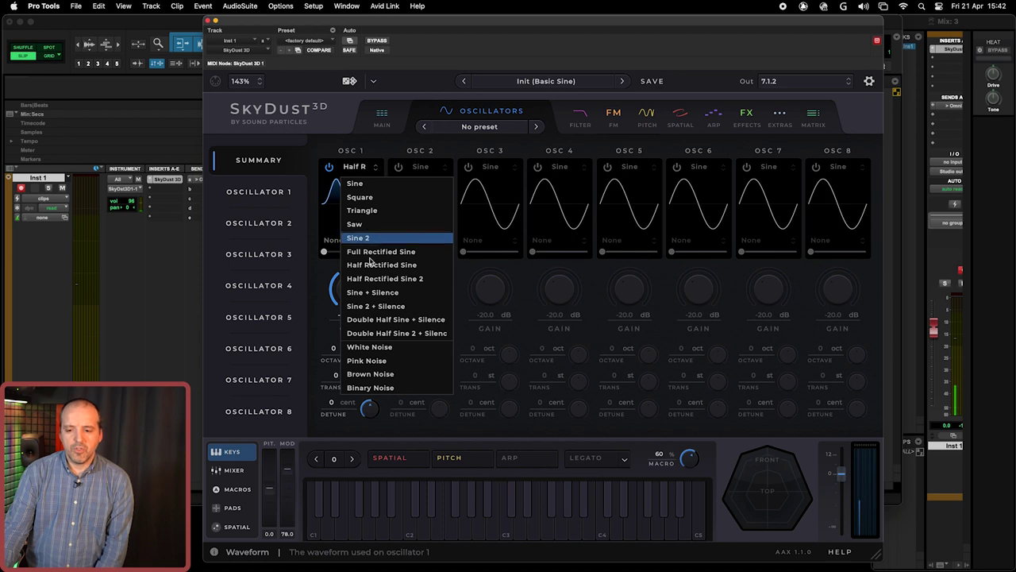
click(370, 295)
click(355, 167)
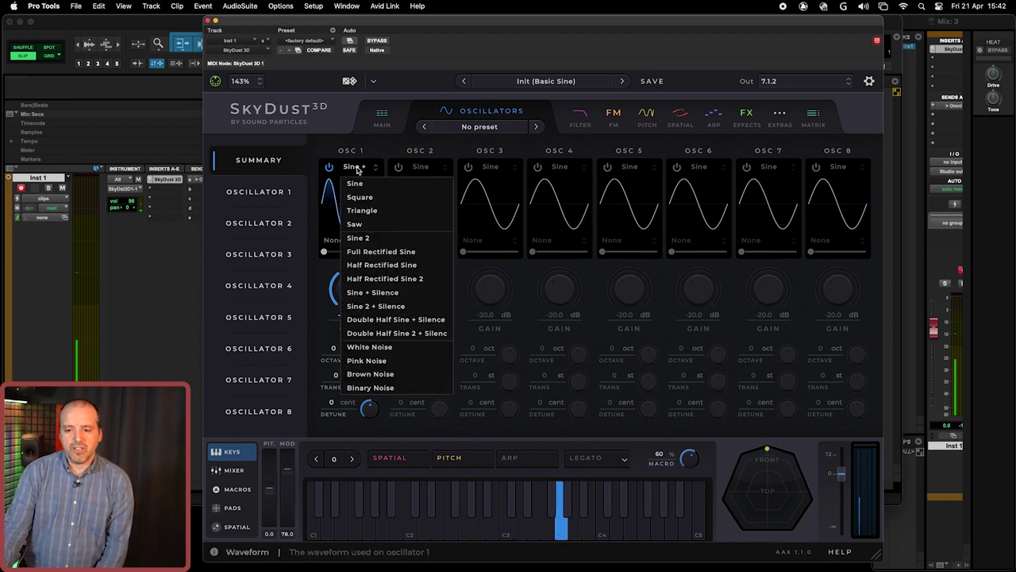
click(367, 292)
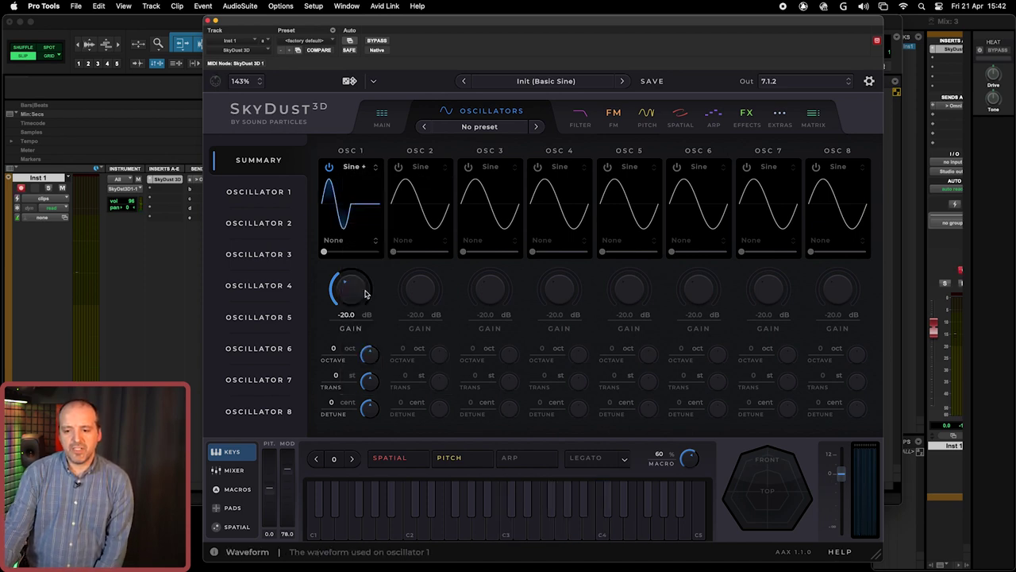
click(354, 167)
click(368, 302)
click(354, 168)
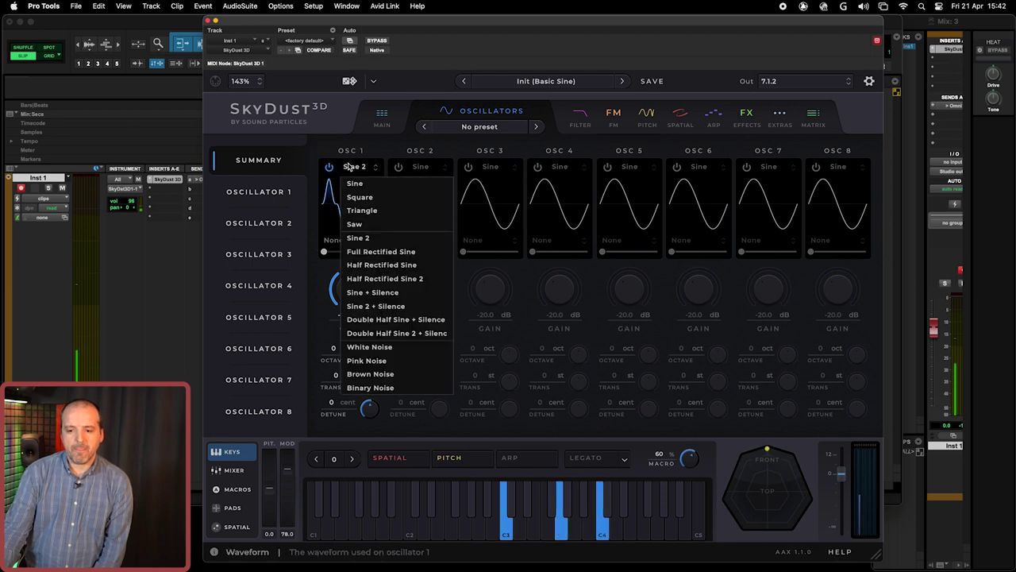
click(367, 321)
click(356, 168)
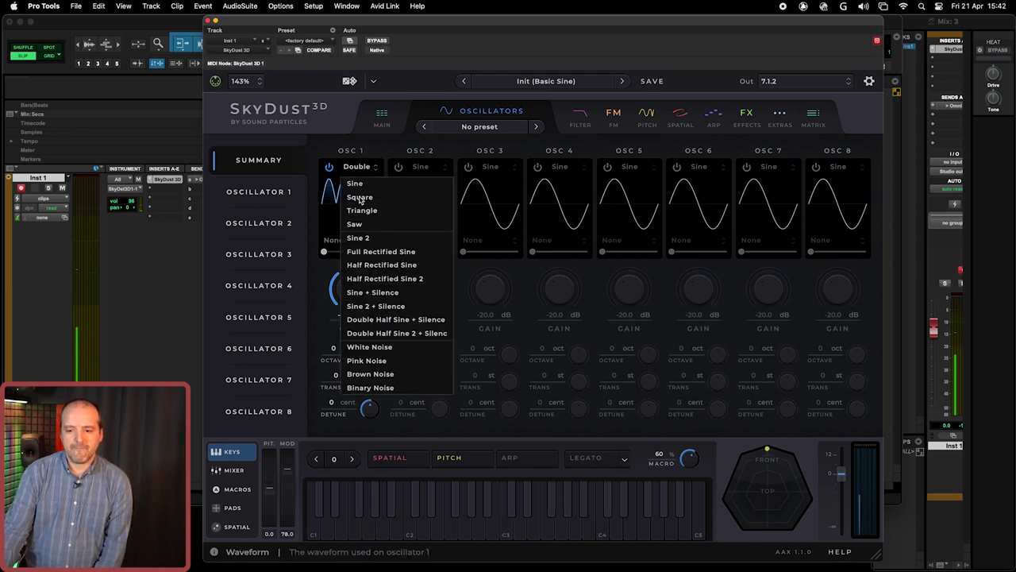
click(367, 332)
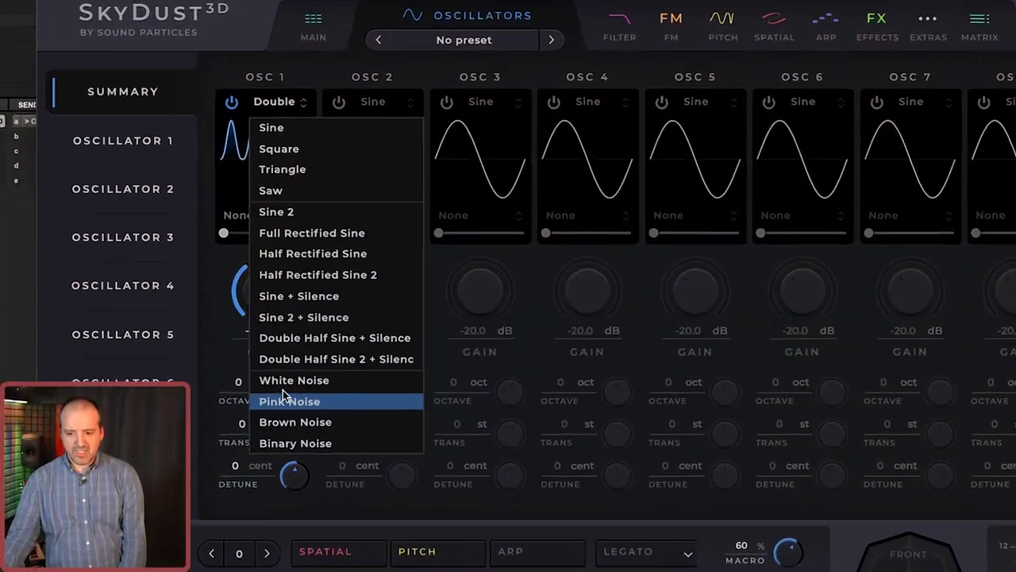
Step: Audition White, Pink and Brown Noise on oscillator 1, settling on Binary Noise
click(322, 367)
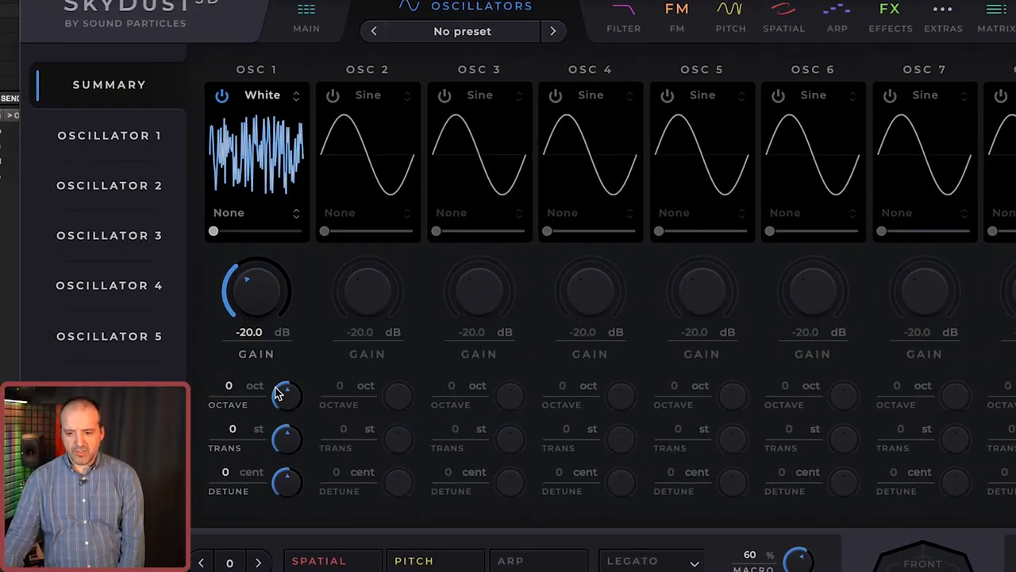
click(267, 85)
click(273, 405)
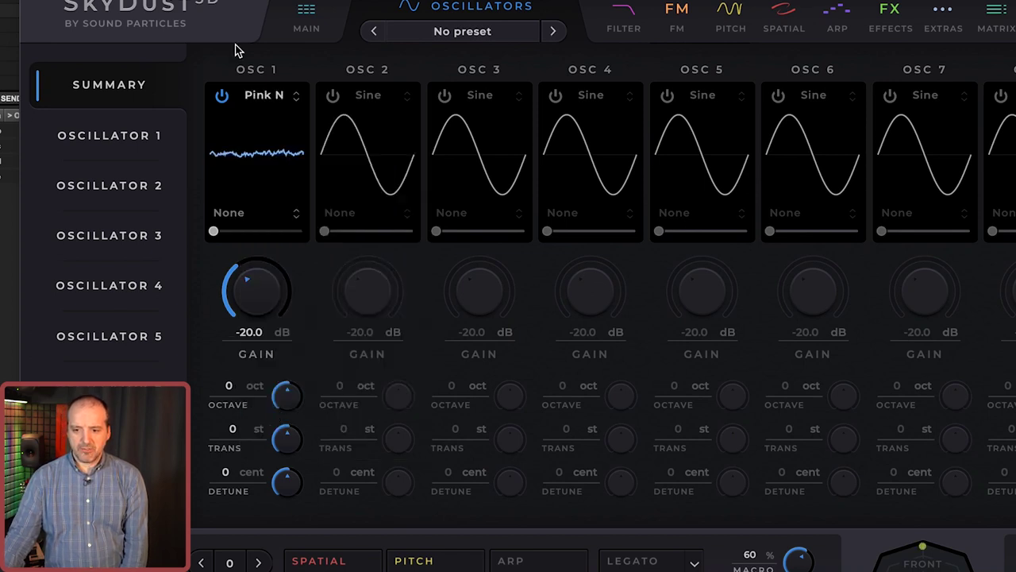
click(270, 97)
click(270, 424)
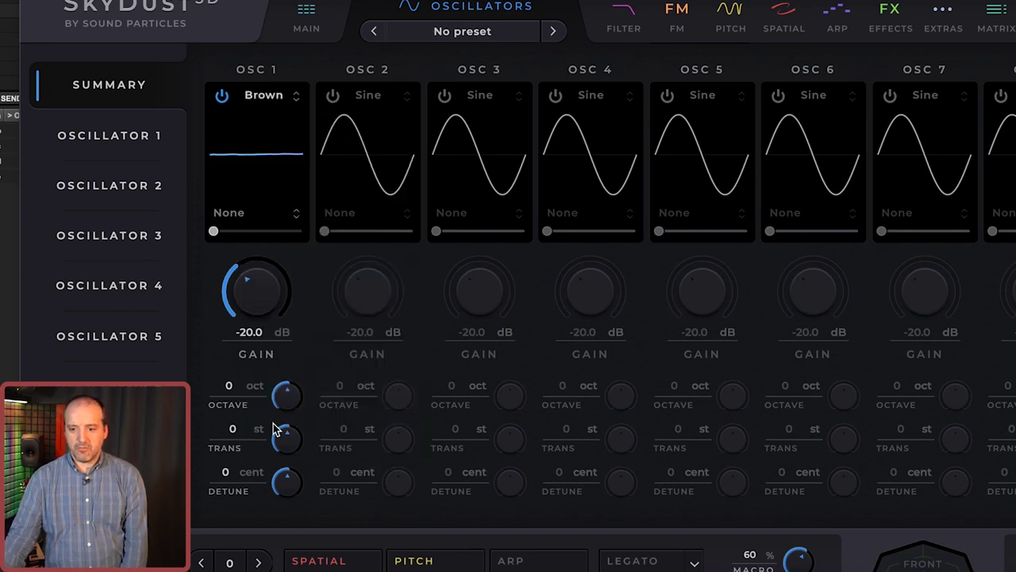
click(264, 96)
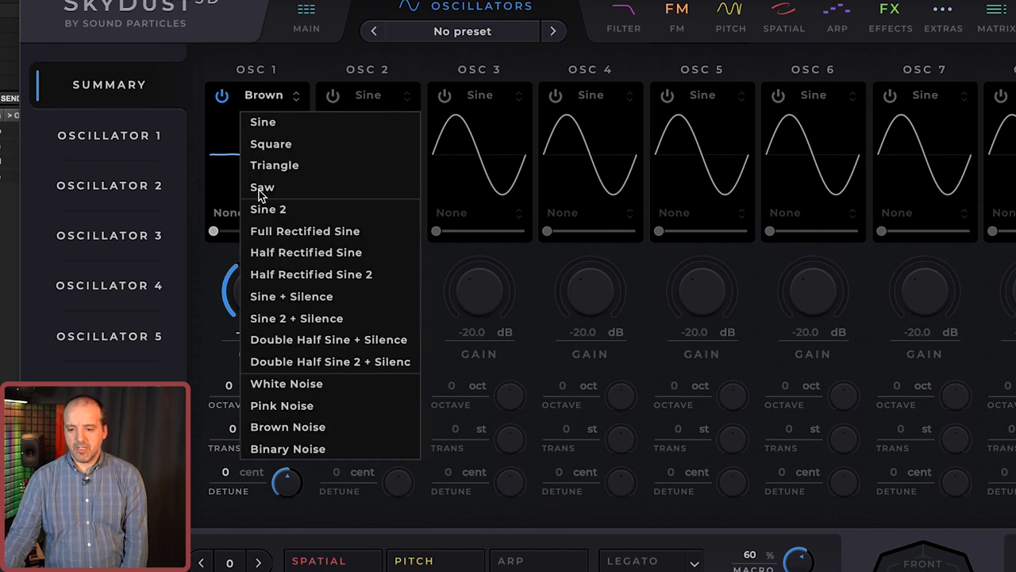
click(272, 449)
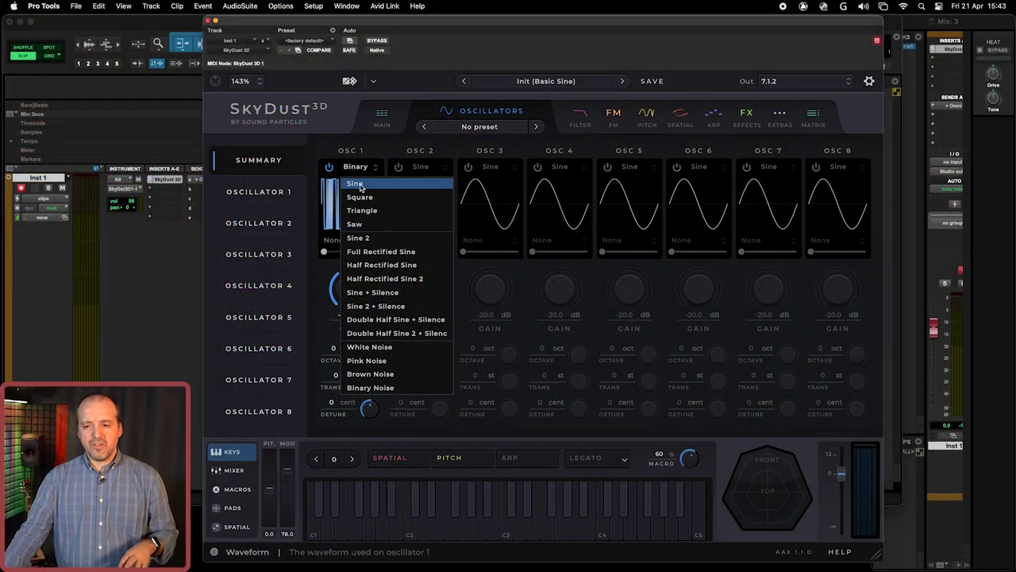
Step: Set oscillator 1 back to Sine and bring up its waveform modifier list
click(360, 186)
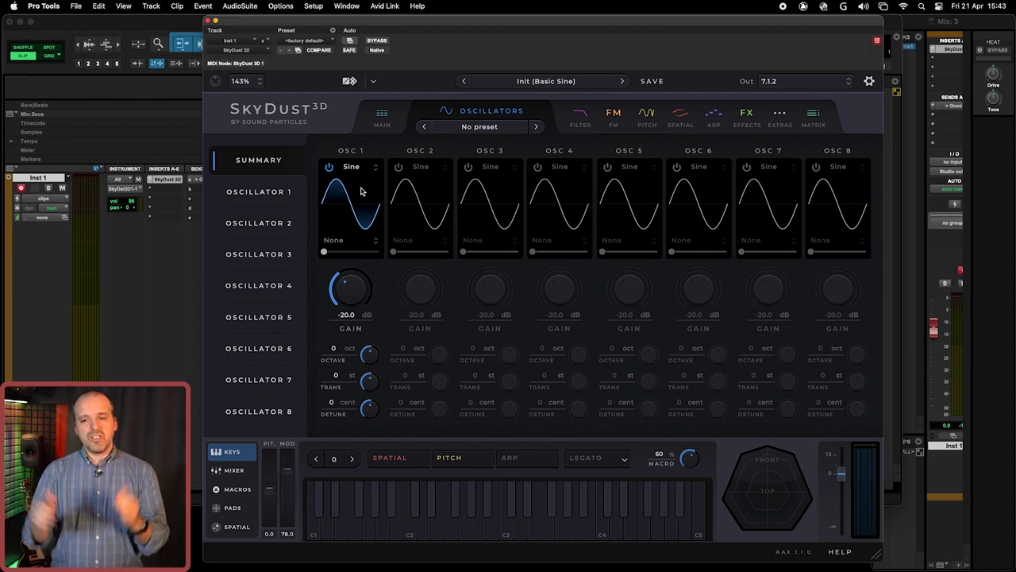
click(350, 240)
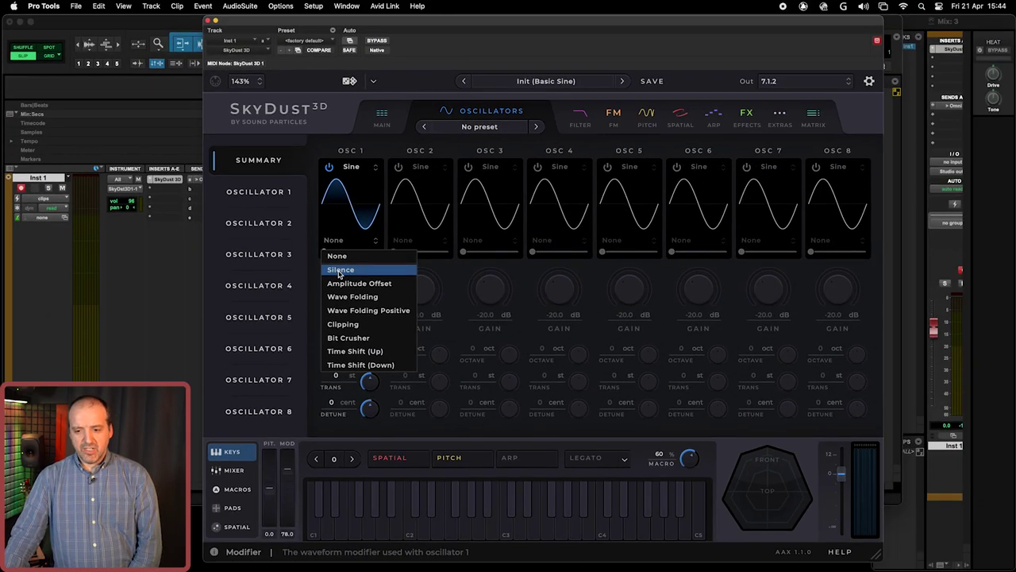
click(366, 262)
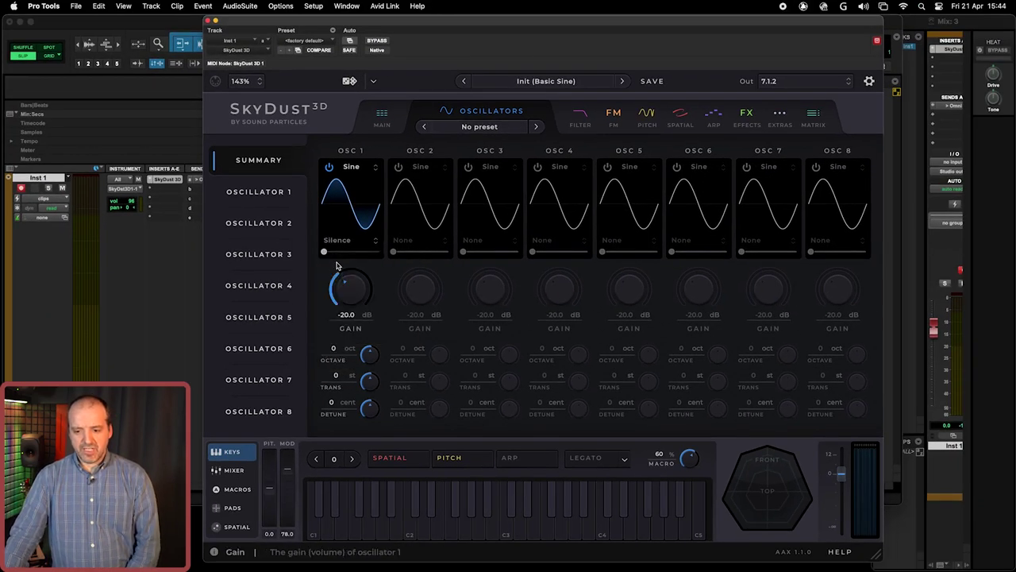
mouse_move(331, 255)
mouse_down()
mouse_move(368, 256)
mouse_move(324, 255)
mouse_up()
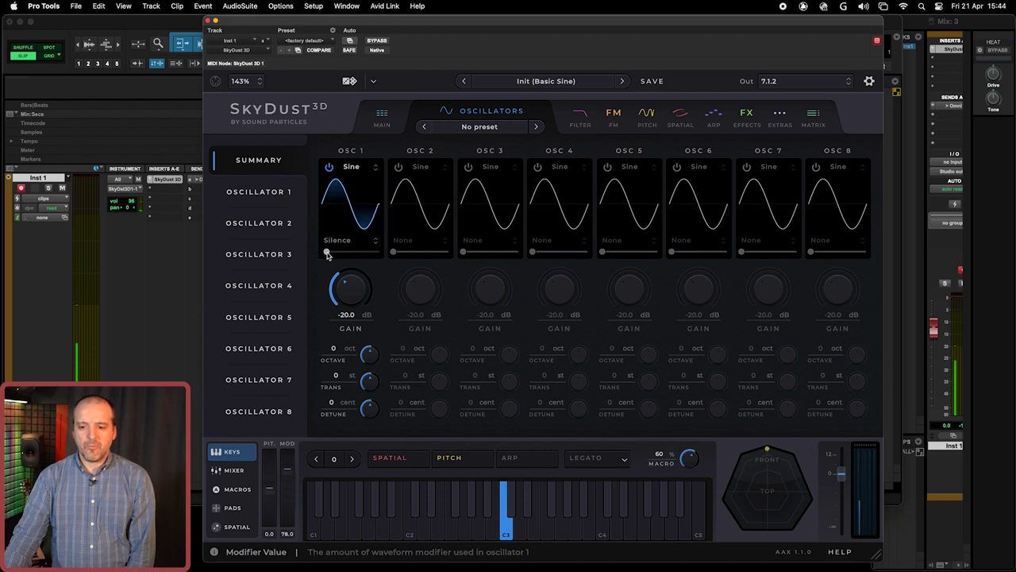
mouse_move(326, 253)
mouse_down()
mouse_move(373, 255)
mouse_move(322, 255)
mouse_up()
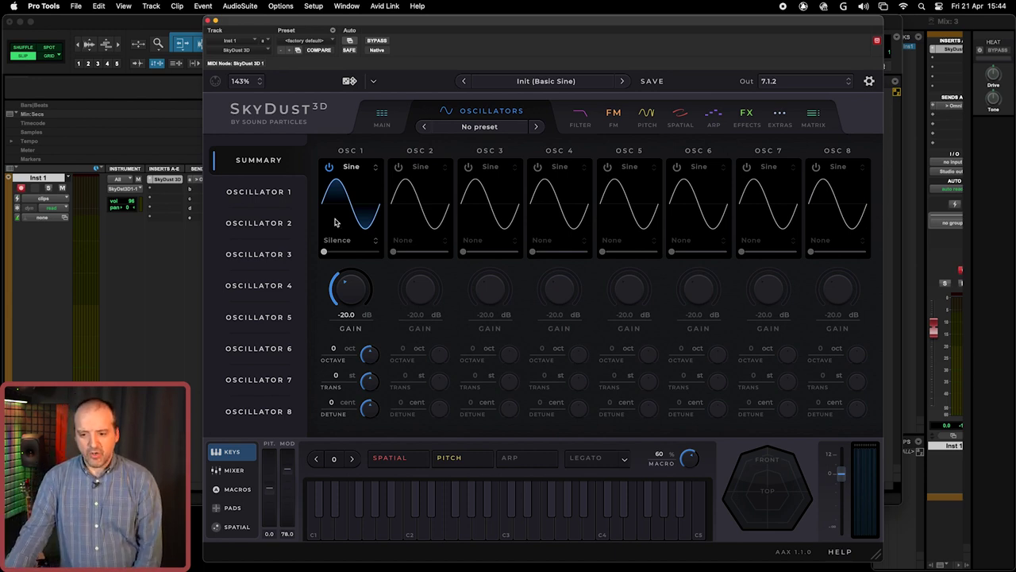
Step: Try Amplitude Offset, then settle on Wave Folding with its amount at about a third
mouse_move(324, 254)
mouse_down()
mouse_move(370, 254)
mouse_move(324, 255)
mouse_up()
click(339, 241)
click(350, 281)
click(341, 242)
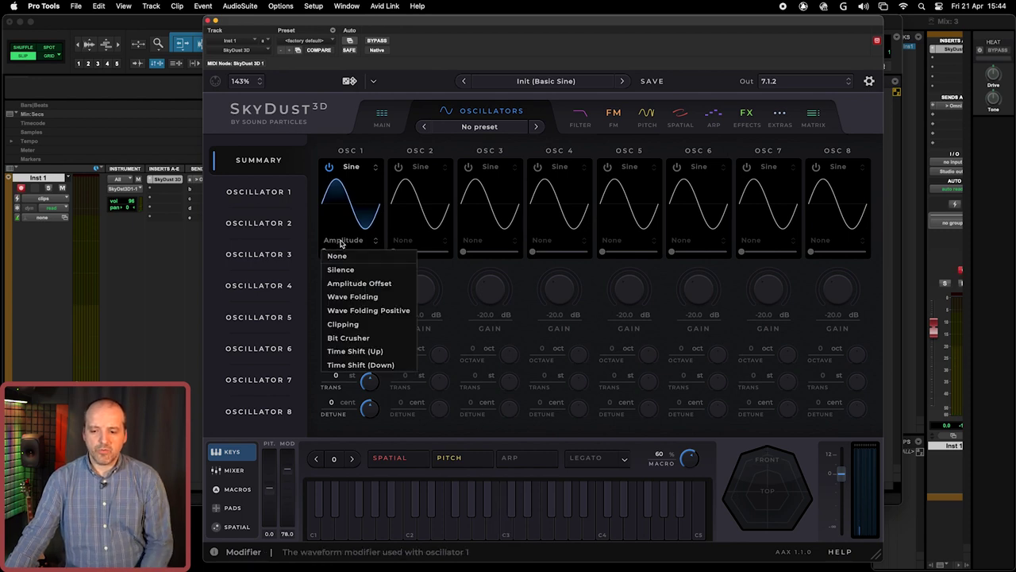
click(349, 297)
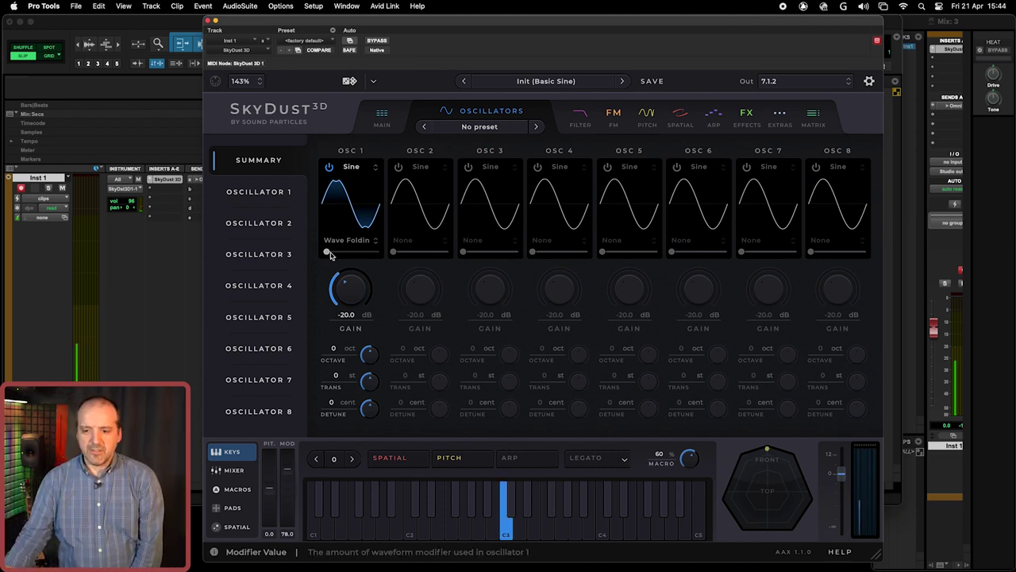
mouse_move(344, 256)
mouse_down()
mouse_move(386, 258)
mouse_move(328, 257)
mouse_up()
click(347, 239)
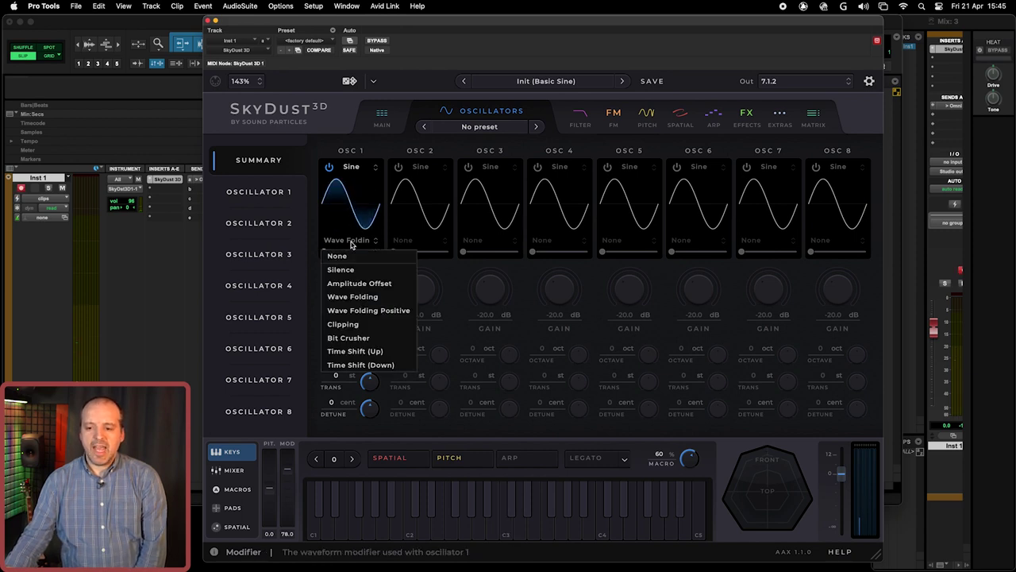
click(353, 308)
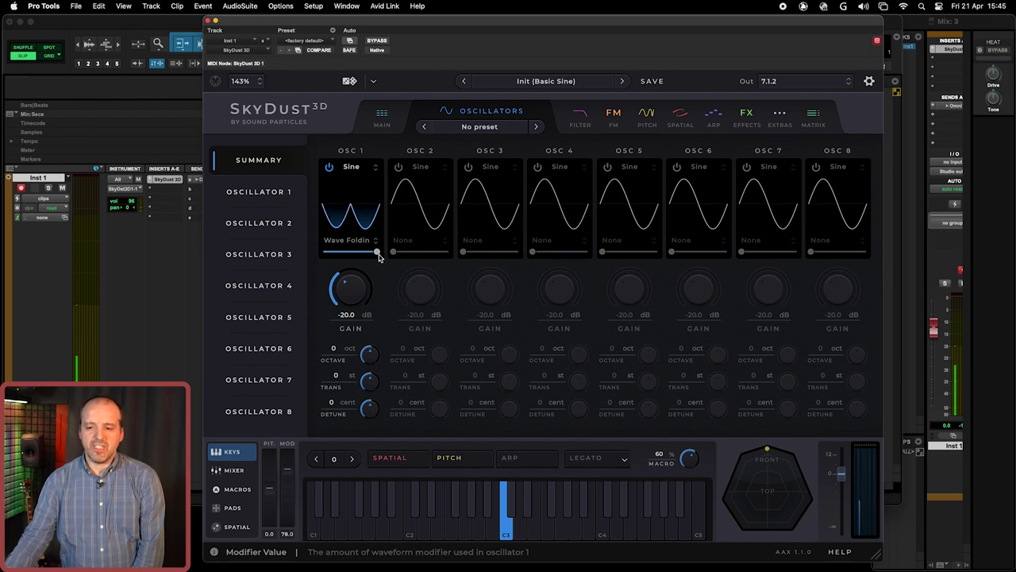
drag(379, 256, 347, 257)
Step: Audition the Clipping and Bit Crusher modifiers, raising the bit crusher amount
click(347, 239)
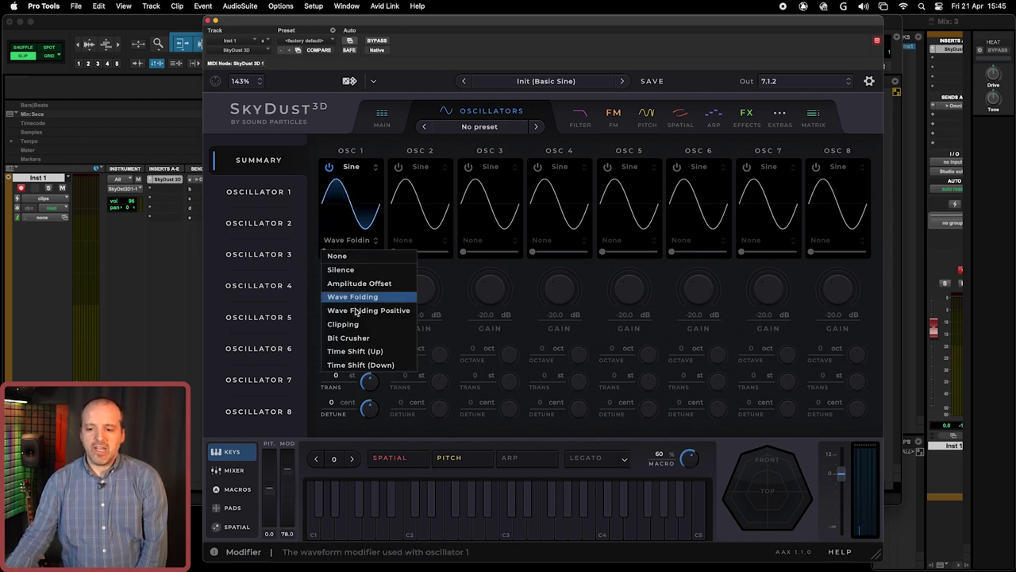
click(353, 324)
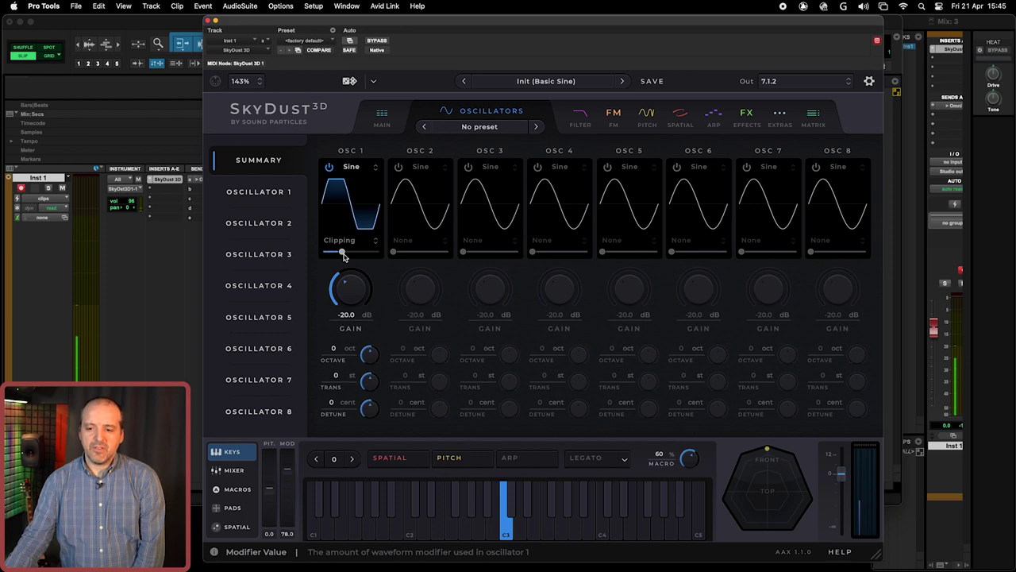
mouse_move(343, 256)
mouse_down()
mouse_move(353, 257)
mouse_move(334, 258)
mouse_up()
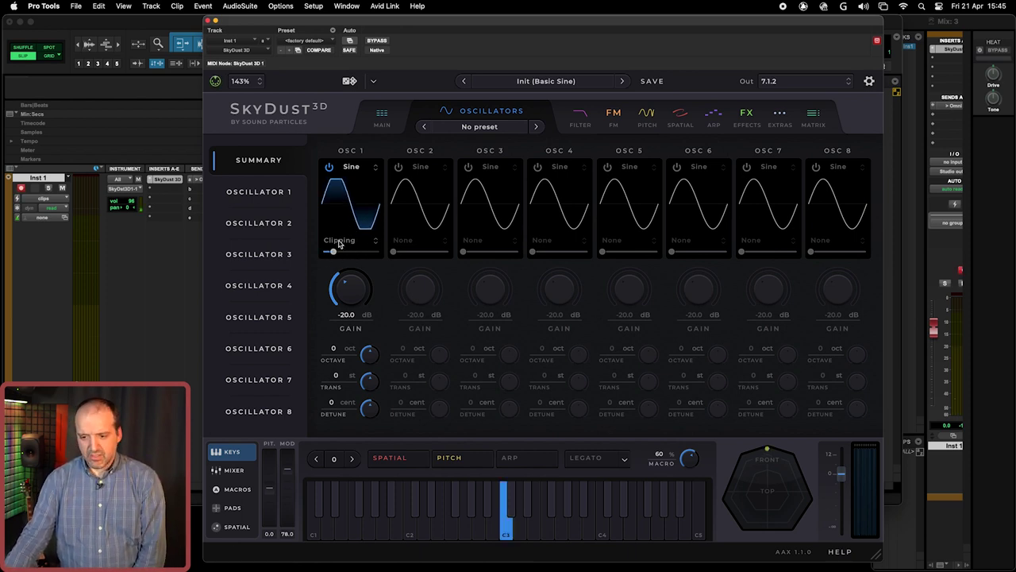
click(340, 239)
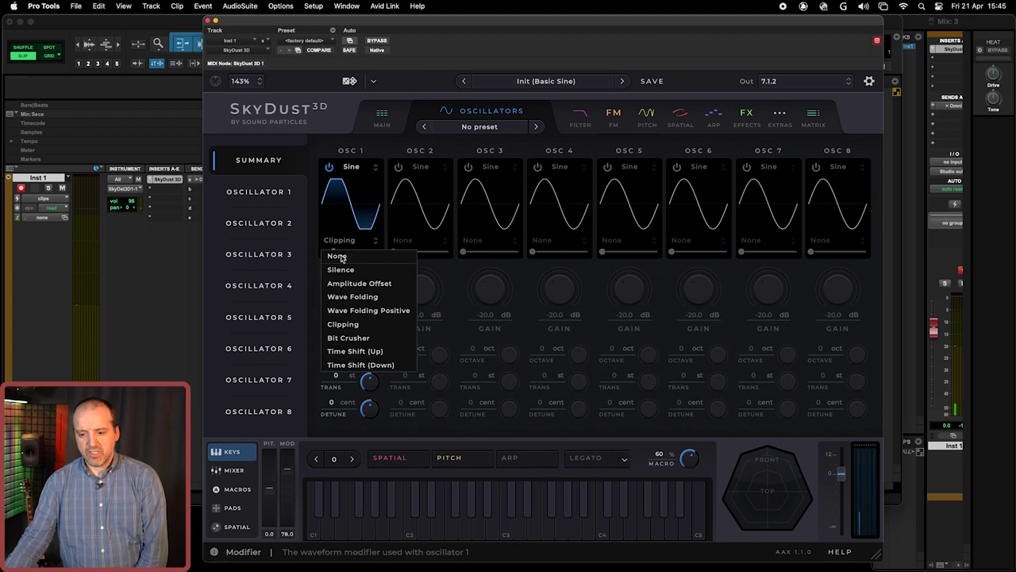
click(351, 340)
drag(336, 256, 373, 256)
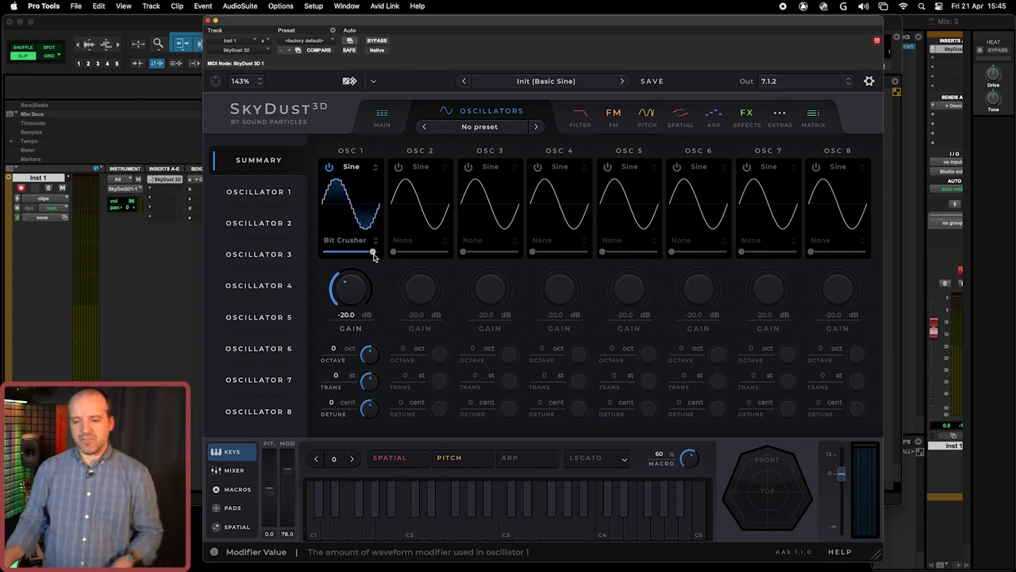
Step: Apply Time Shift (Up), make the waveform Square, and reset the amount to zero
click(351, 167)
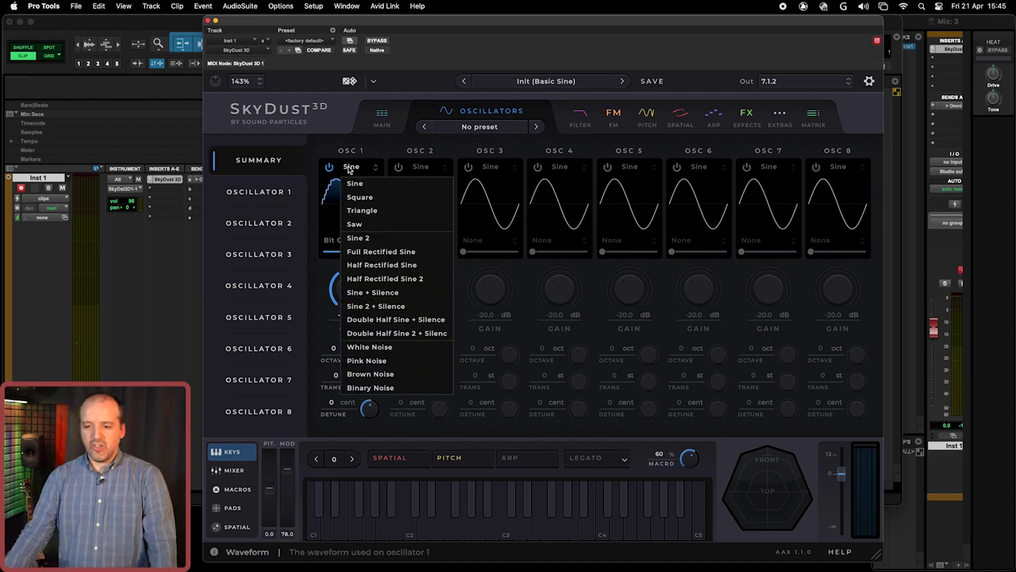
click(328, 238)
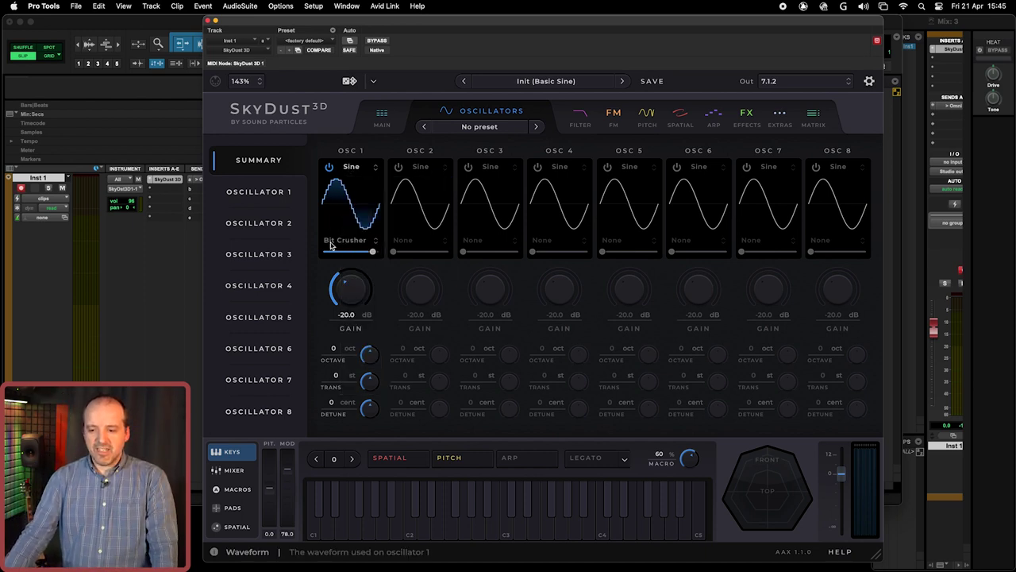
click(343, 240)
click(342, 351)
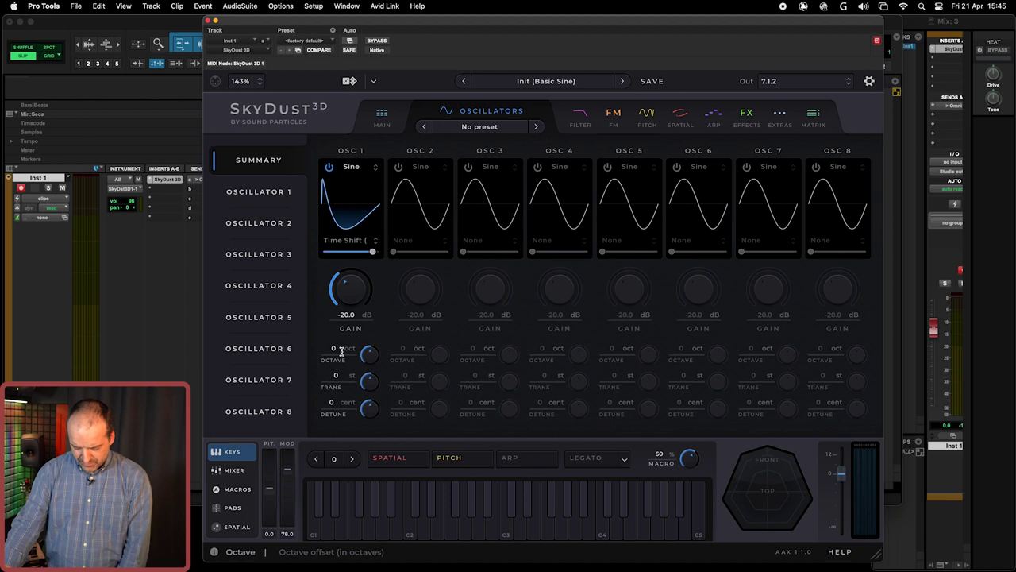
drag(373, 252, 346, 257)
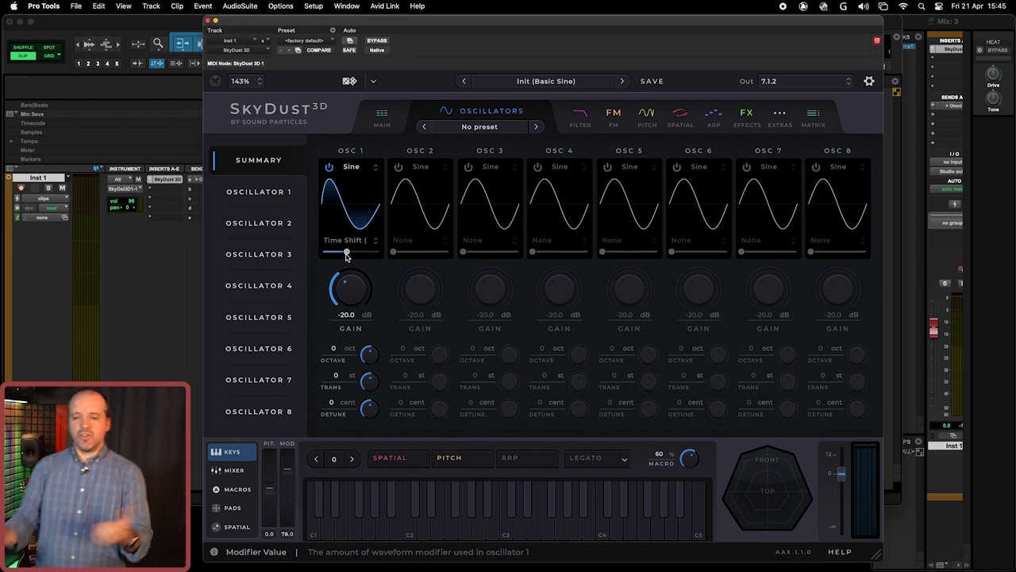
click(352, 167)
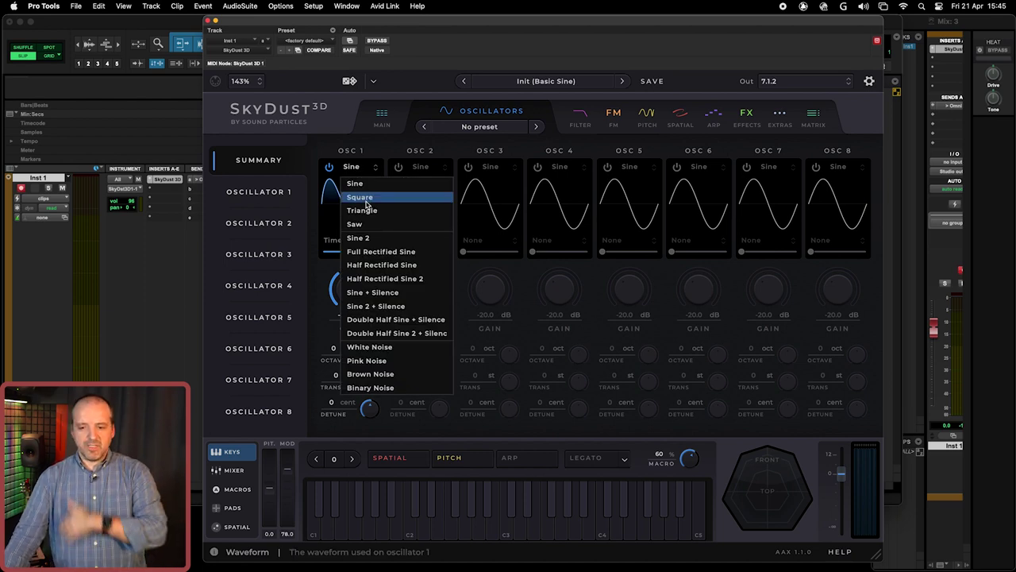
click(365, 200)
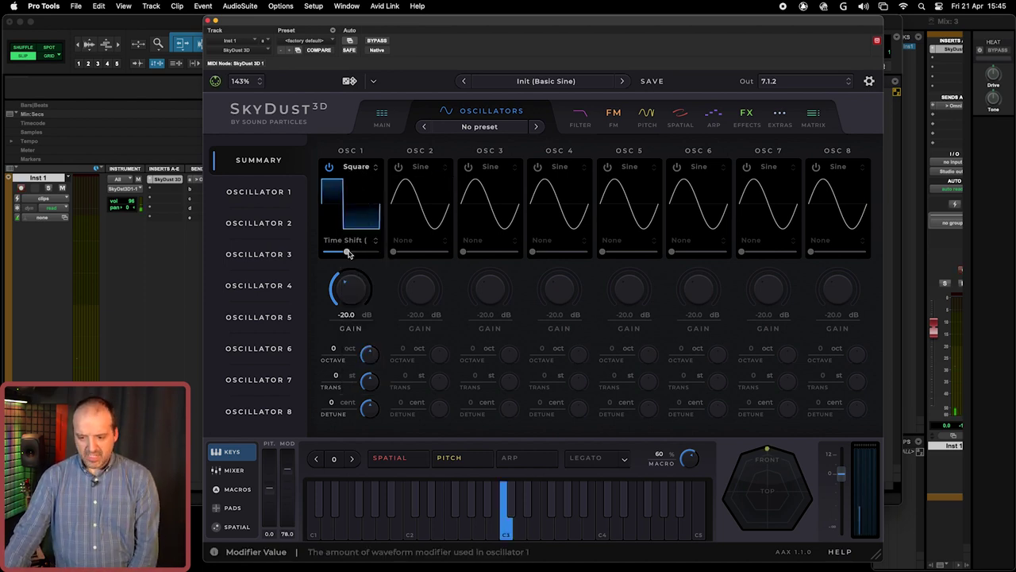
drag(347, 253, 321, 256)
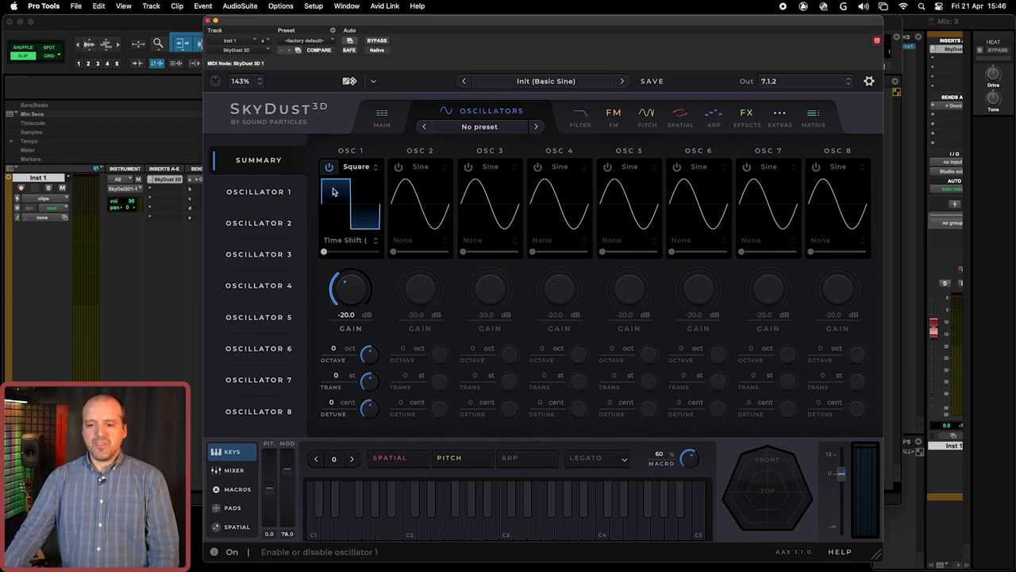
Step: Return oscillator 1 to Sine and raise its gain to -12.3 dB in the mixer
click(361, 166)
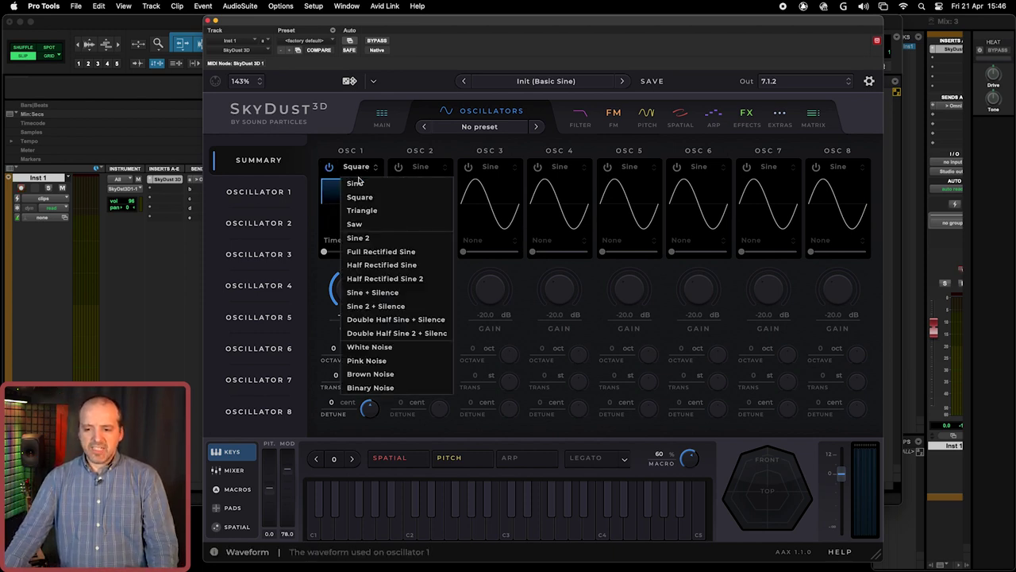
click(359, 185)
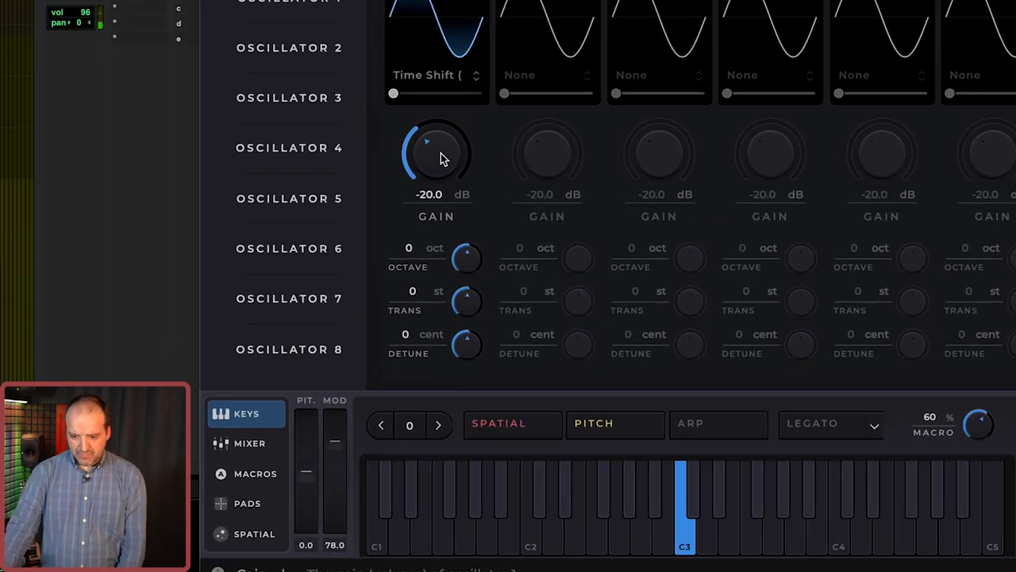
drag(355, 292, 357, 275)
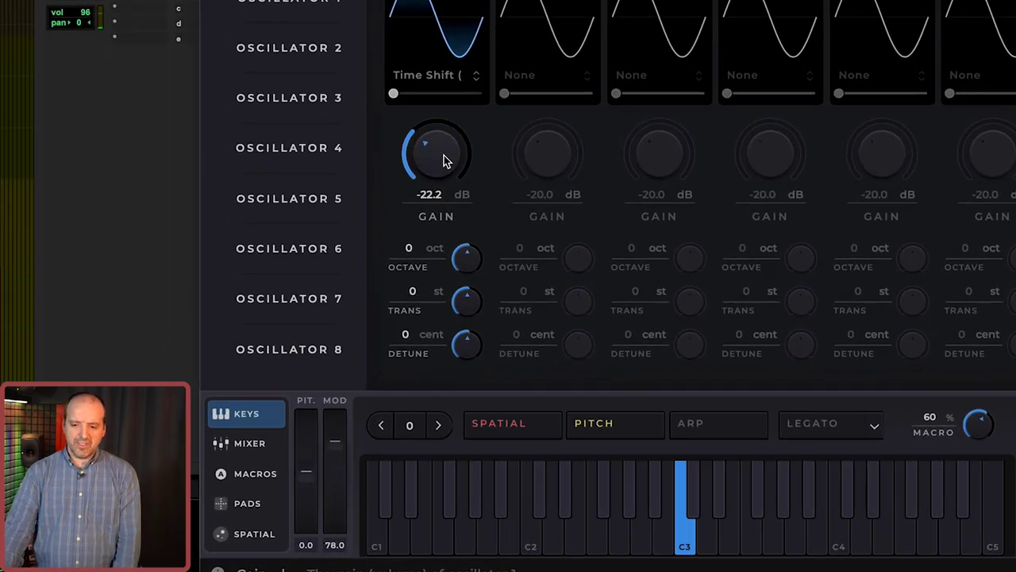
mouse_move(443, 161)
mouse_down()
mouse_move(450, 124)
mouse_move(448, 156)
mouse_up()
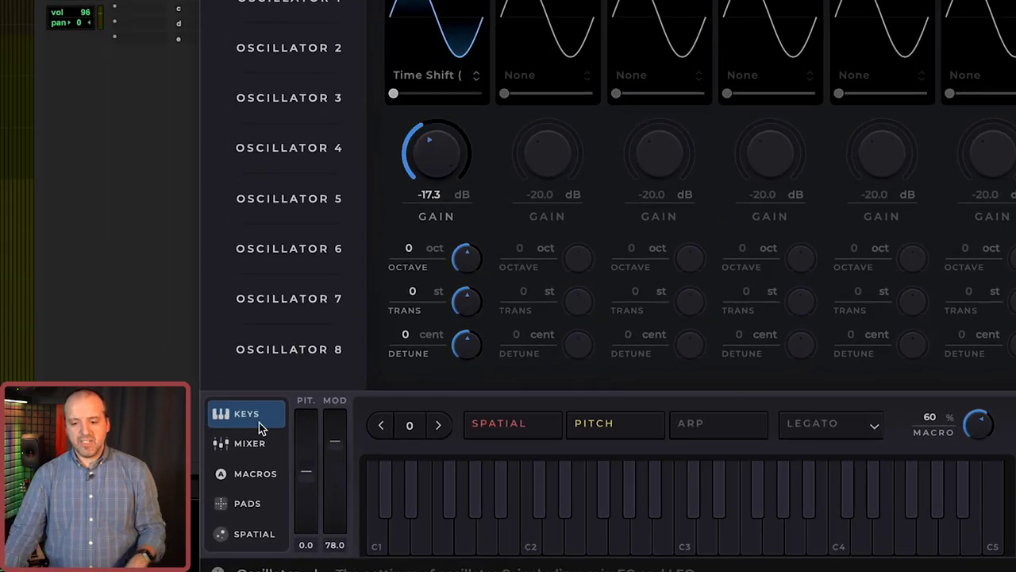
click(251, 449)
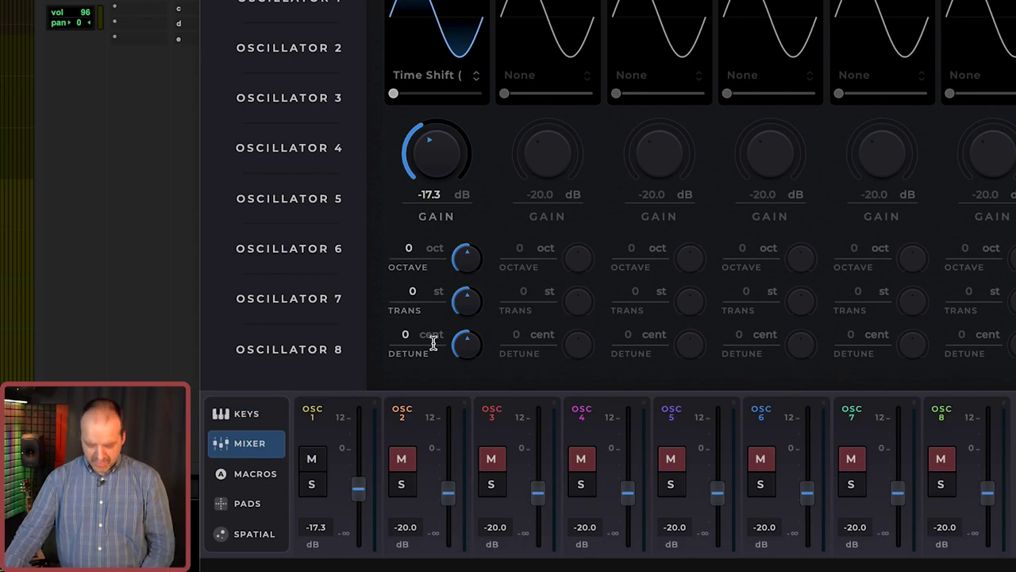
drag(431, 157, 443, 137)
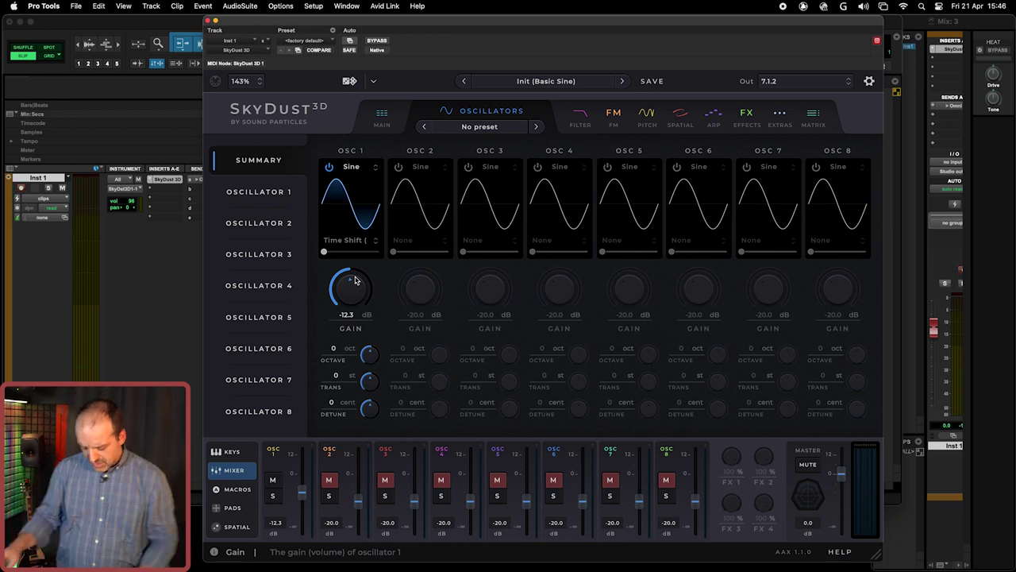
Step: Turn on oscillator 2, try Square, then set it to Saw at about -33.2 dB
click(398, 168)
click(421, 167)
click(429, 185)
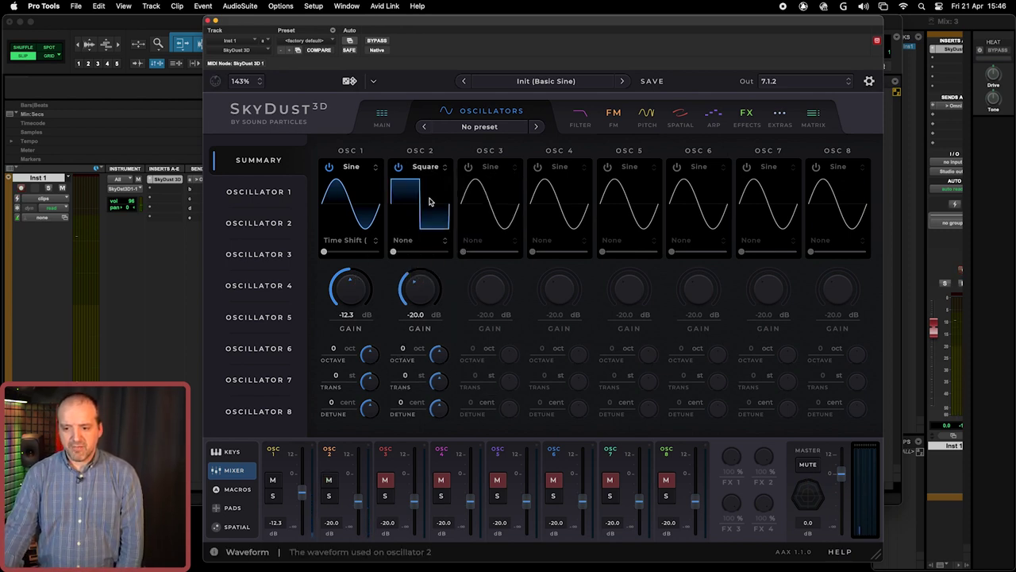
drag(421, 294, 421, 326)
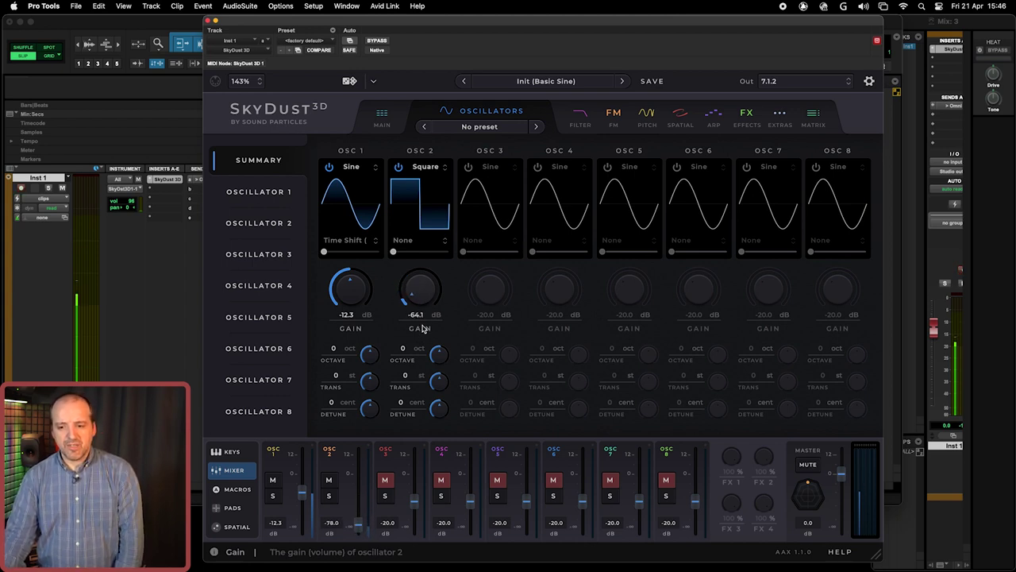
click(425, 167)
click(425, 225)
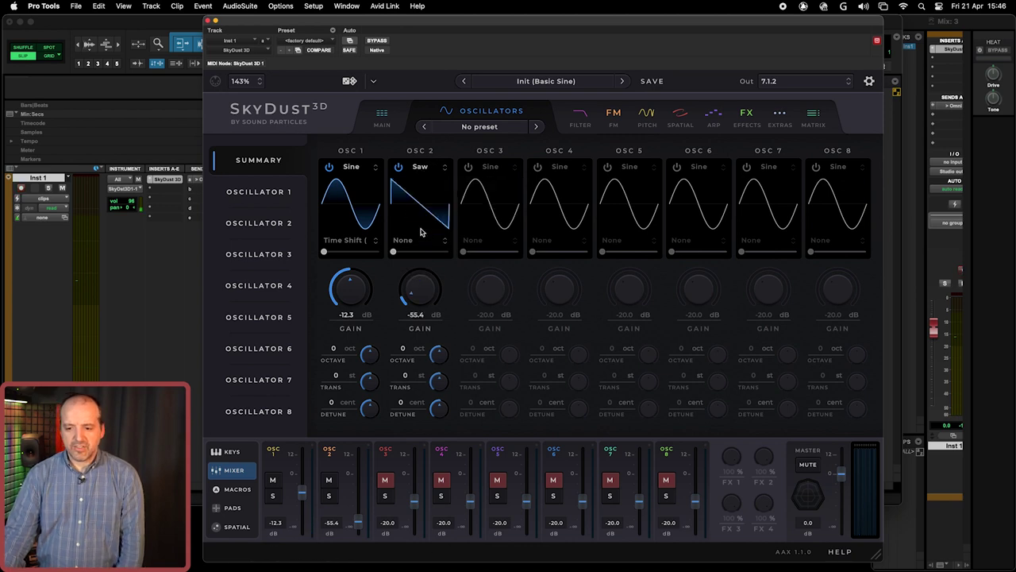
mouse_move(416, 302)
mouse_down()
mouse_move(418, 268)
mouse_move(417, 314)
mouse_move(420, 294)
mouse_up()
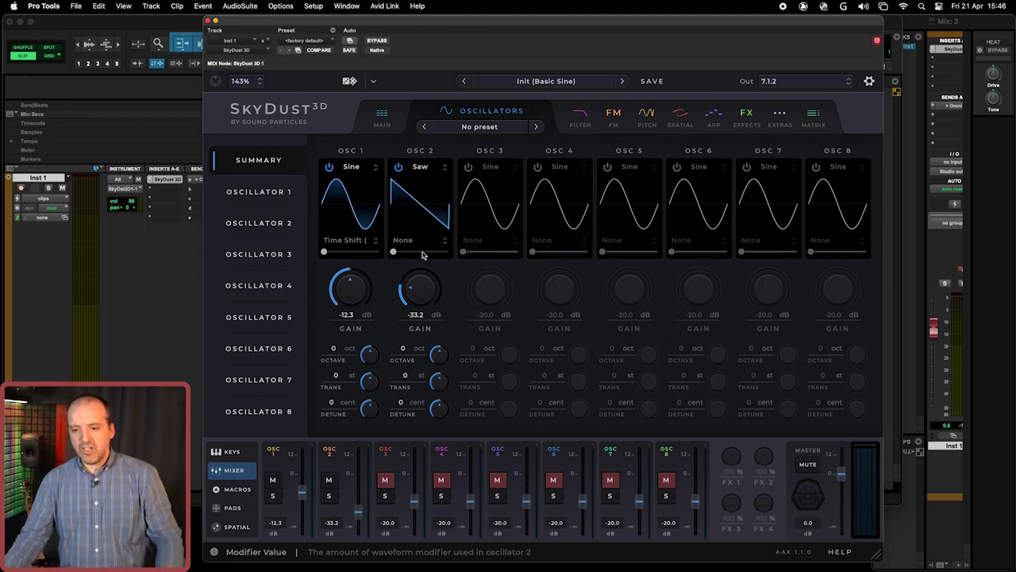
Step: Reset oscillator 1's octave to 0 while briefly muting oscillator 2
click(397, 167)
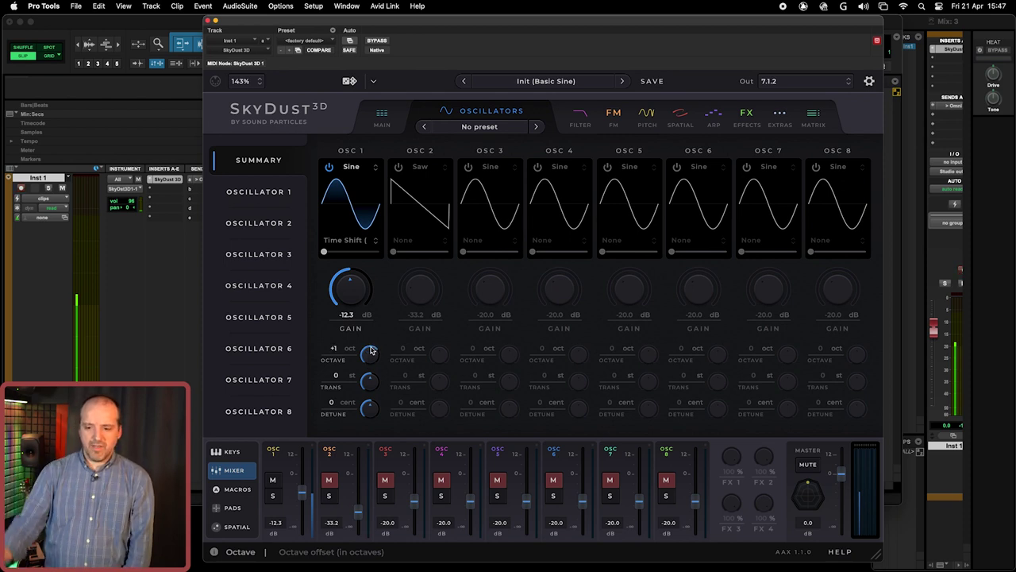
drag(370, 350, 371, 362)
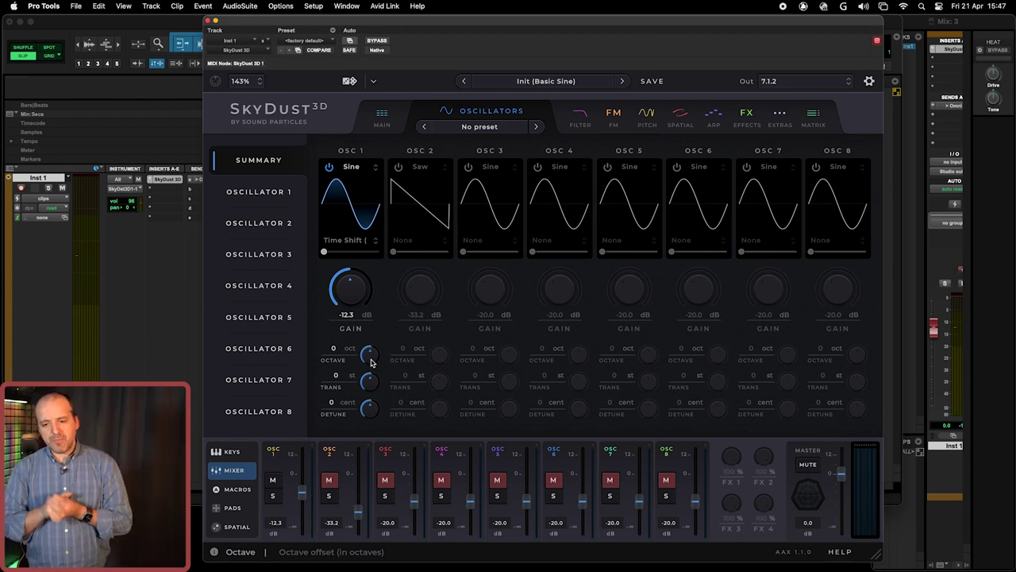
click(397, 168)
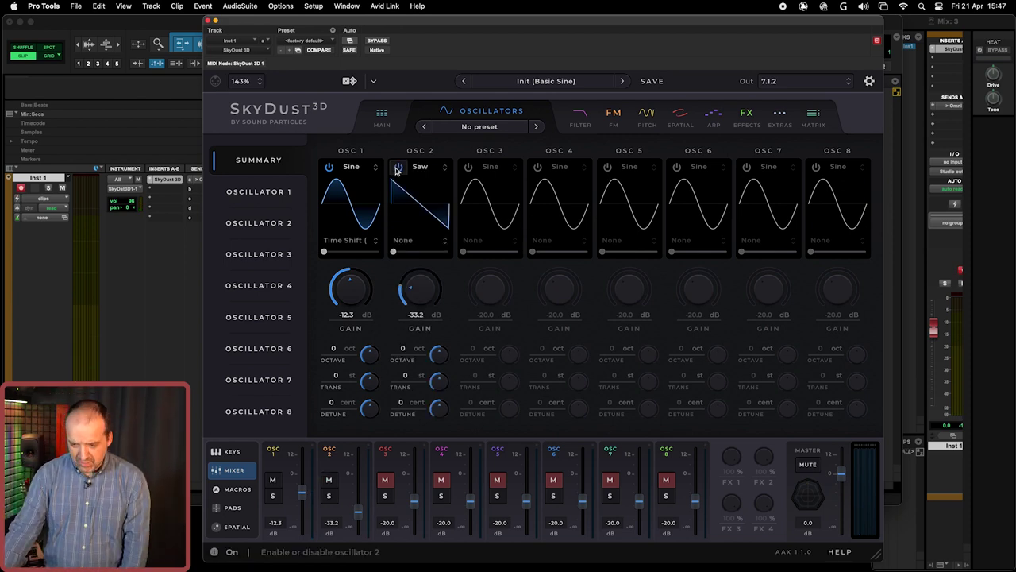
Step: Enable oscillator 3 on Sine, compare it on and off, and lower its gain to -18.5 dB
click(467, 170)
click(491, 168)
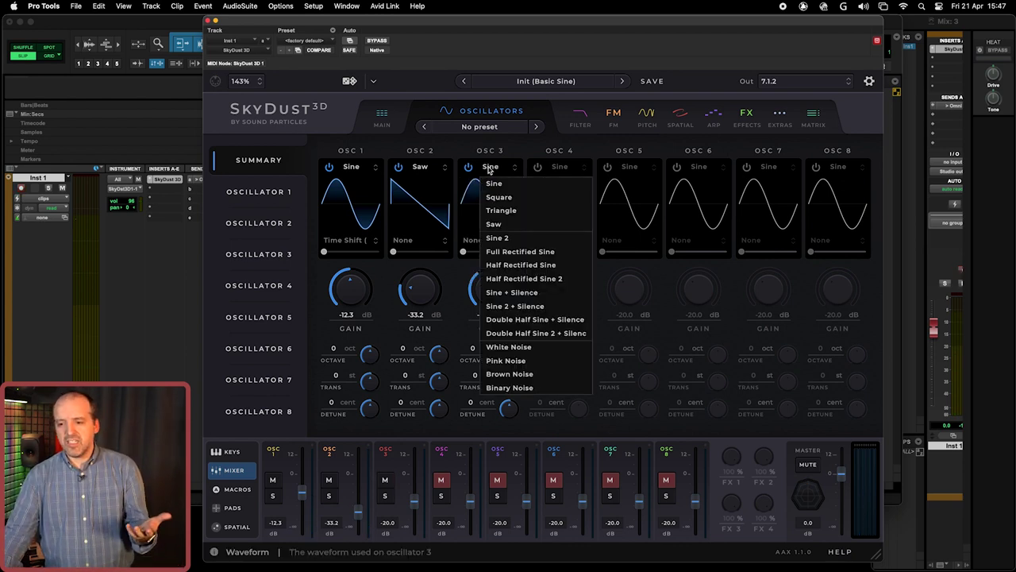
click(466, 265)
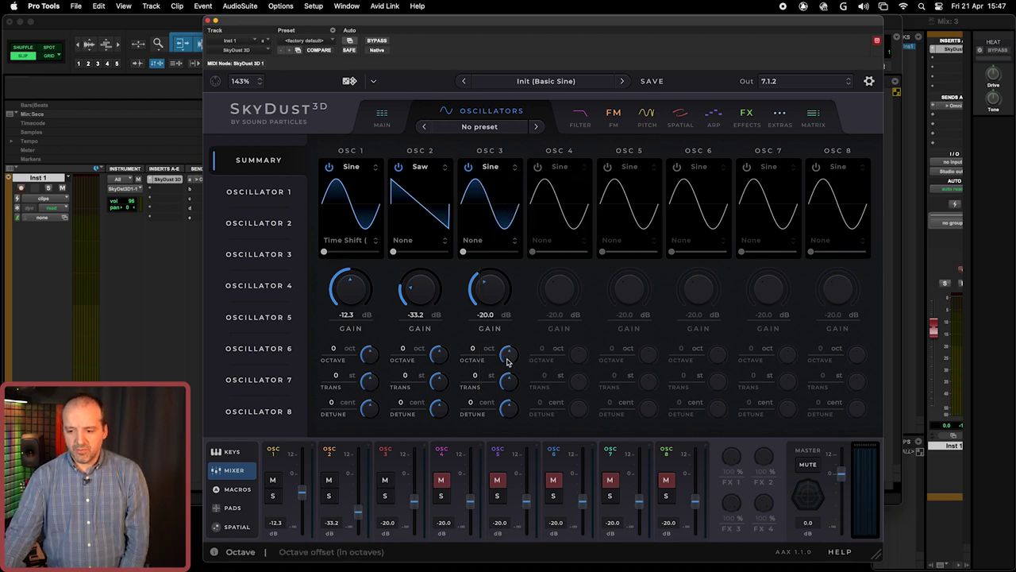
click(468, 168)
click(469, 168)
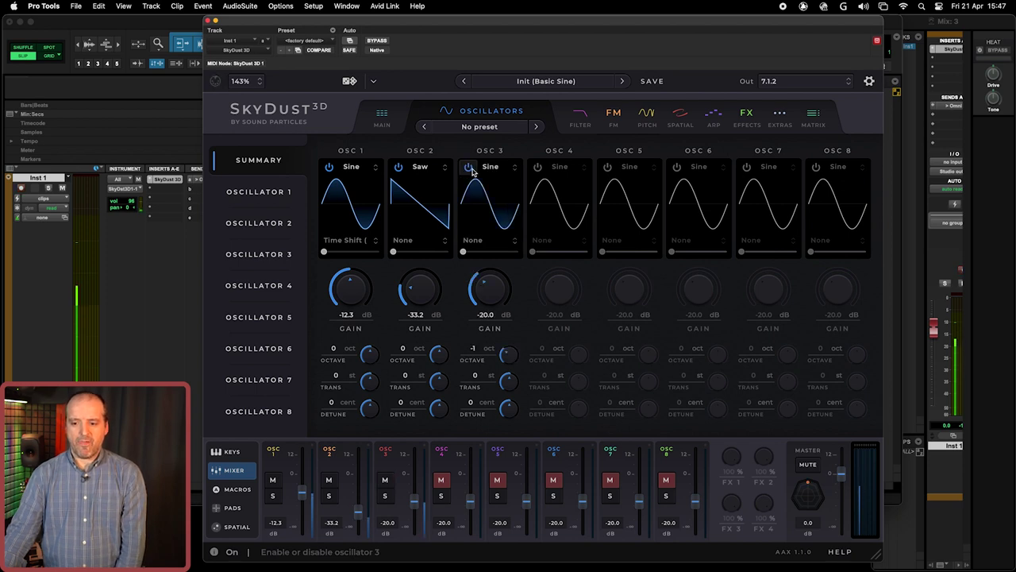
click(470, 168)
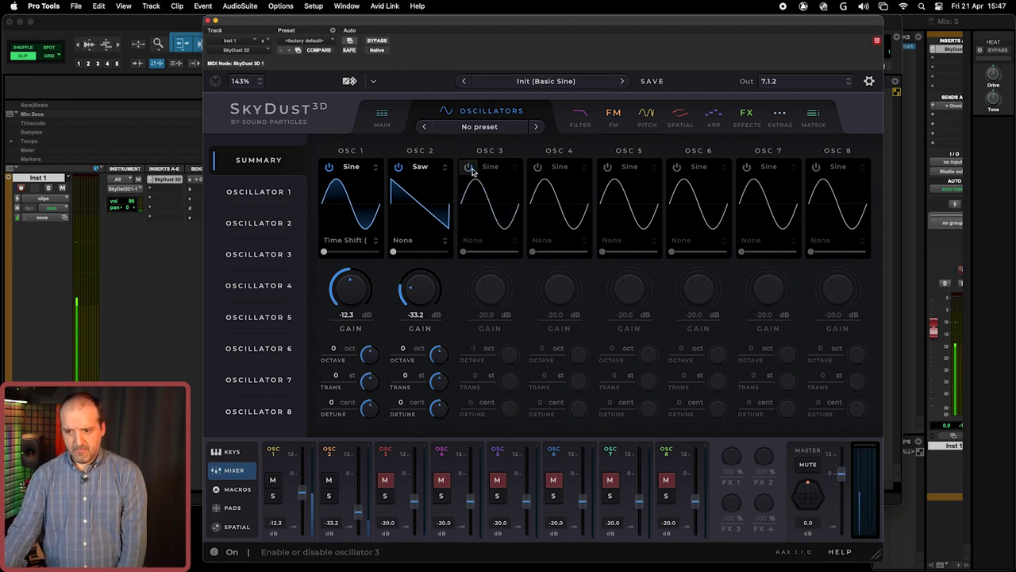
click(469, 168)
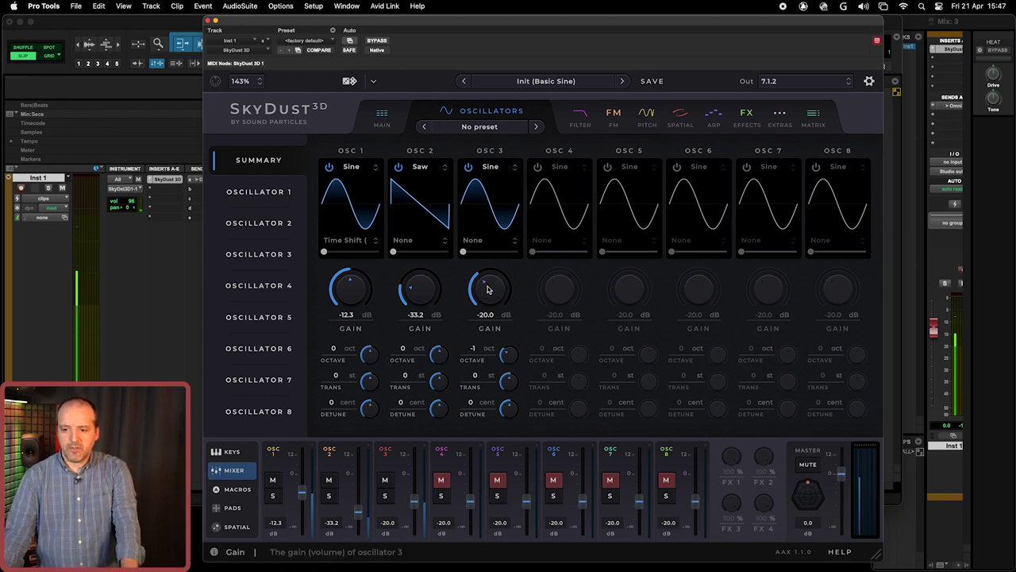
mouse_move(490, 301)
mouse_down()
mouse_move(491, 334)
mouse_move(492, 308)
mouse_up()
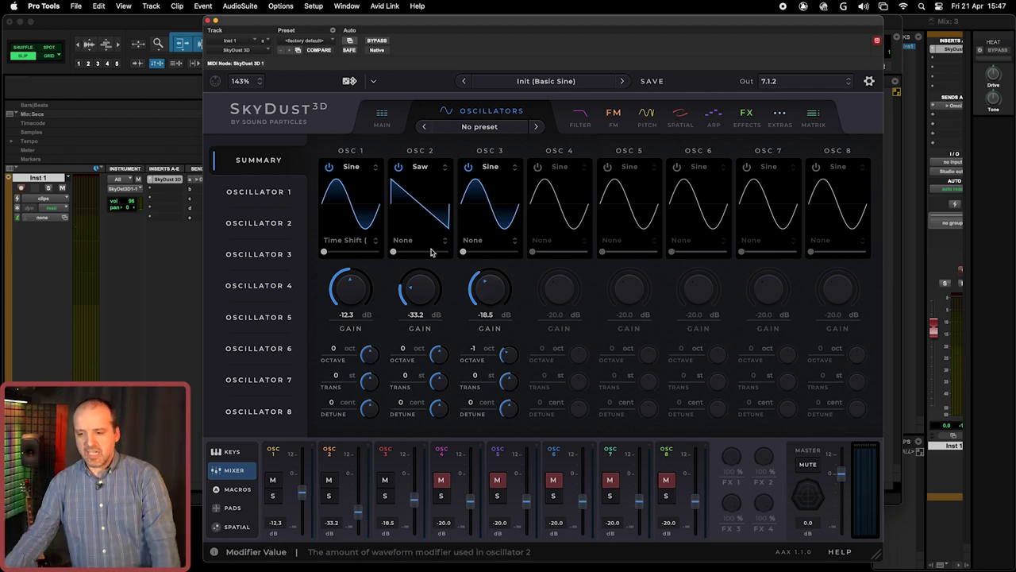
Step: Switch off oscillator 3, toggle oscillator 2 off and on, and try transposing it
click(468, 167)
click(398, 167)
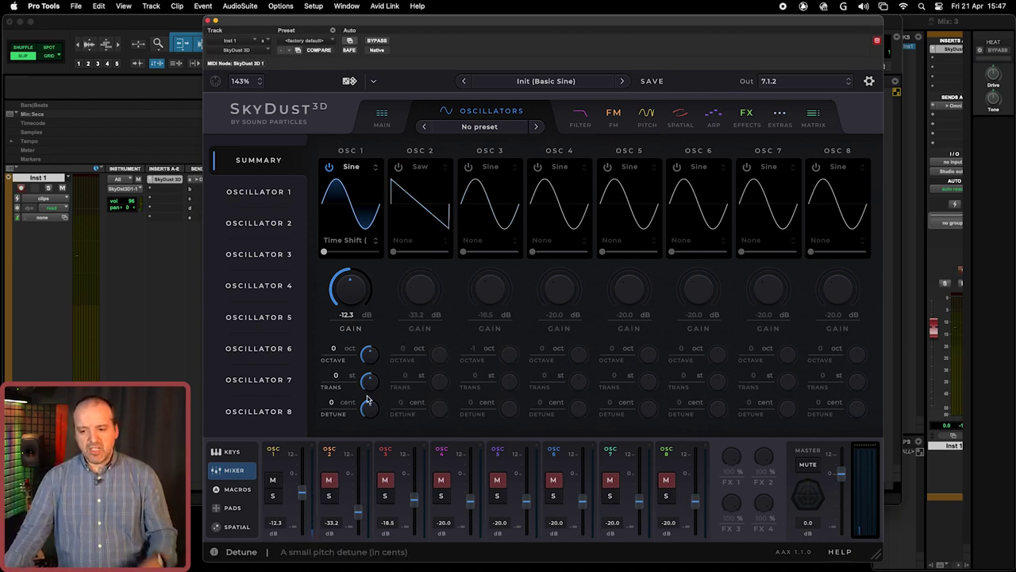
click(398, 167)
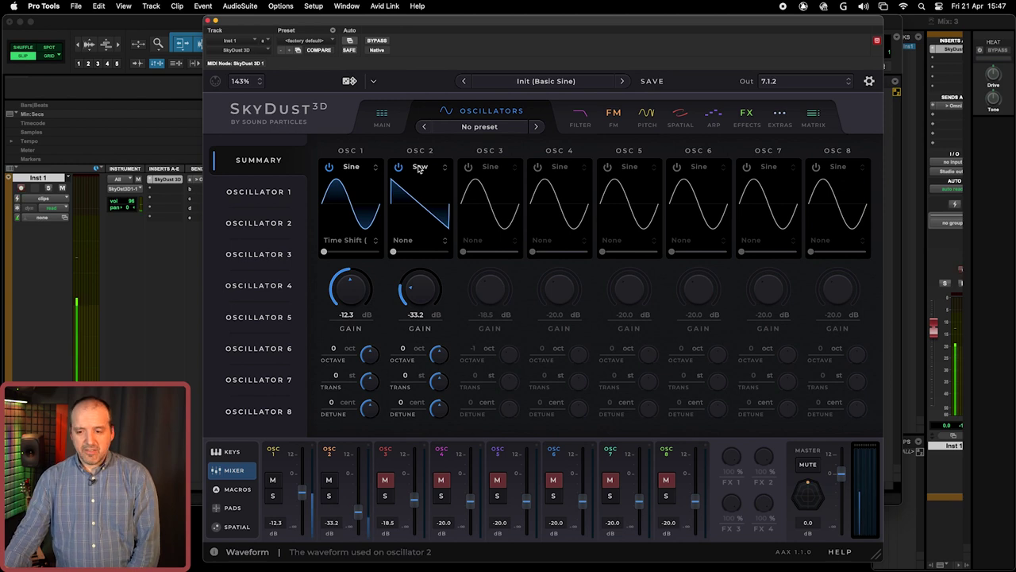
drag(440, 383, 442, 376)
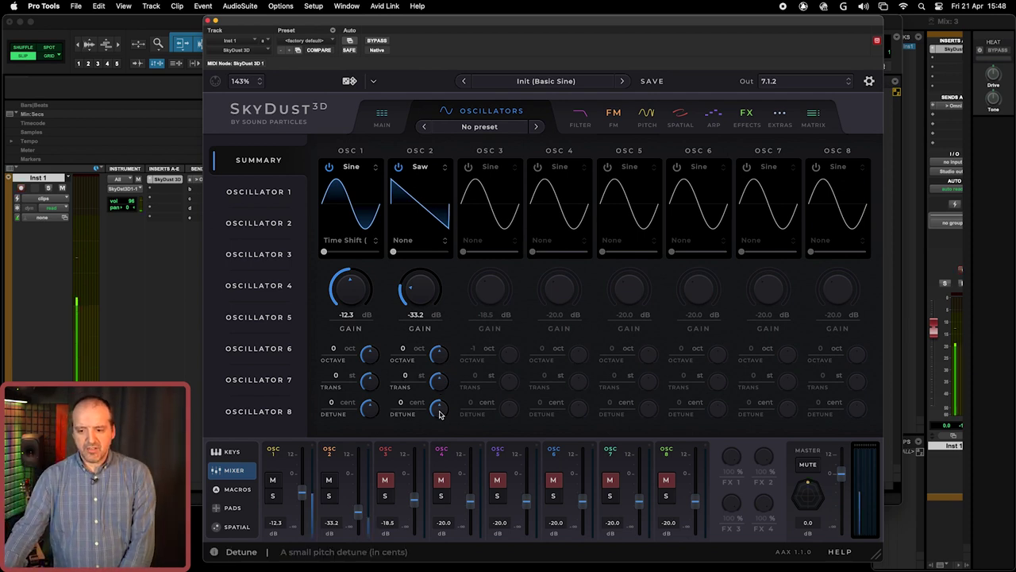
Step: Switch both oscillator 1 and oscillator 2 to Square waveforms
drag(442, 407, 443, 419)
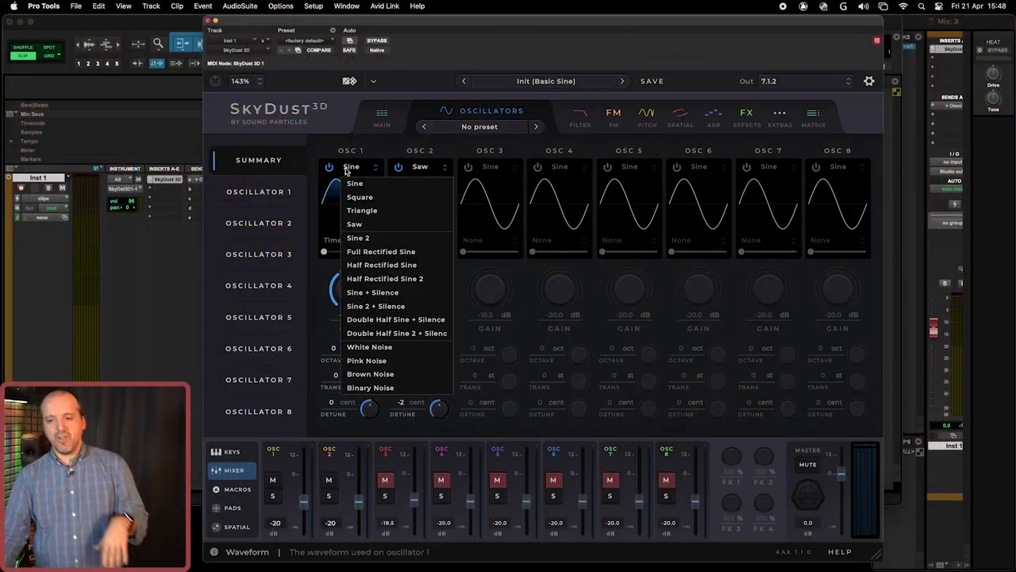
click(360, 197)
click(420, 167)
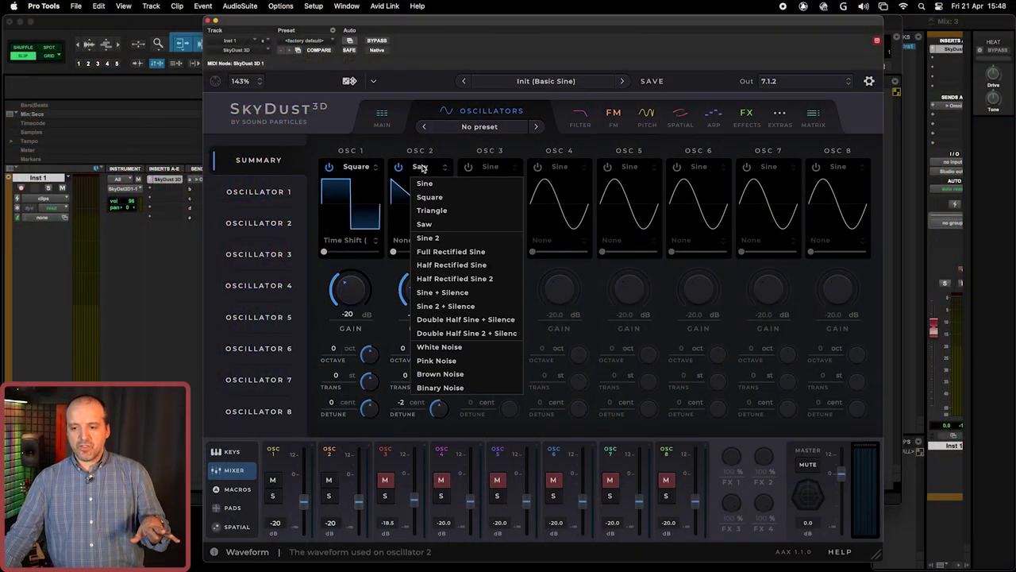
click(426, 198)
Step: Reset oscillator 2's detune to 0, then tune it to +14 cents
double_click(438, 410)
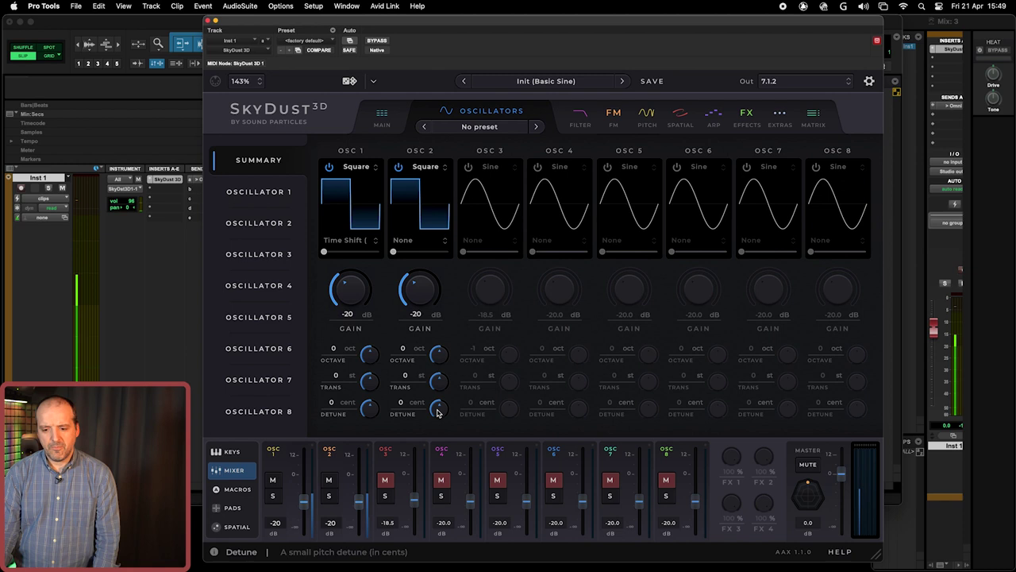
drag(438, 409, 438, 406)
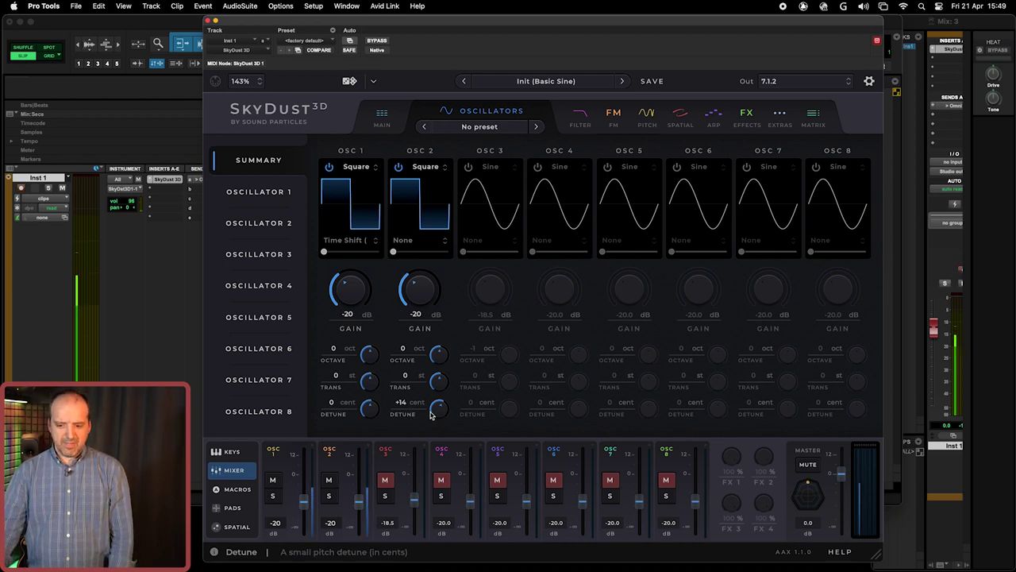
drag(436, 421, 440, 411)
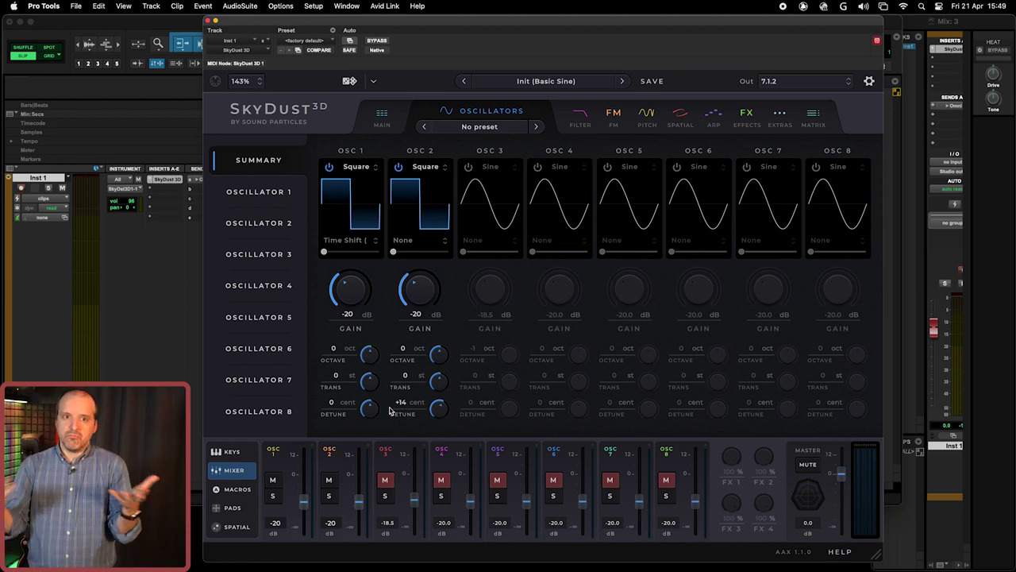
Step: Detune oscillator 2 to +7 cents and oscillator 1 to -7 cents, then reset oscillator 1 to 0
drag(403, 401, 404, 404)
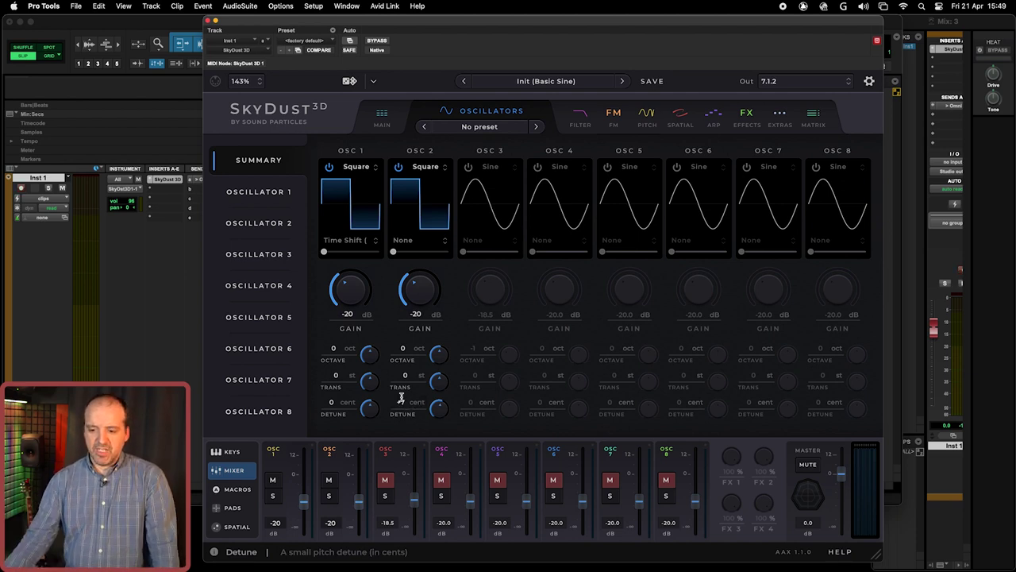
double_click(332, 401)
key(BackSpace)
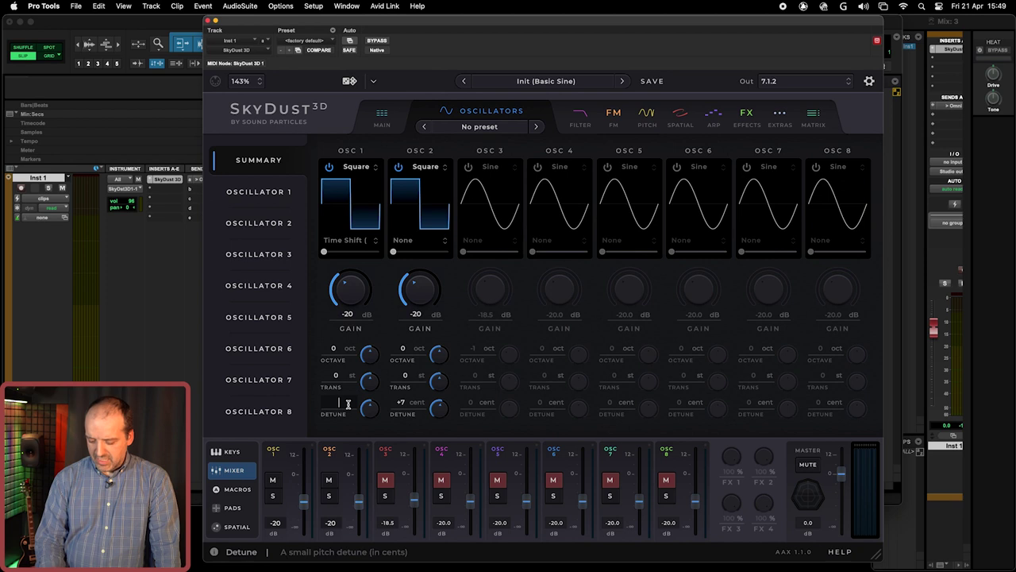
text(-7)
key(Return)
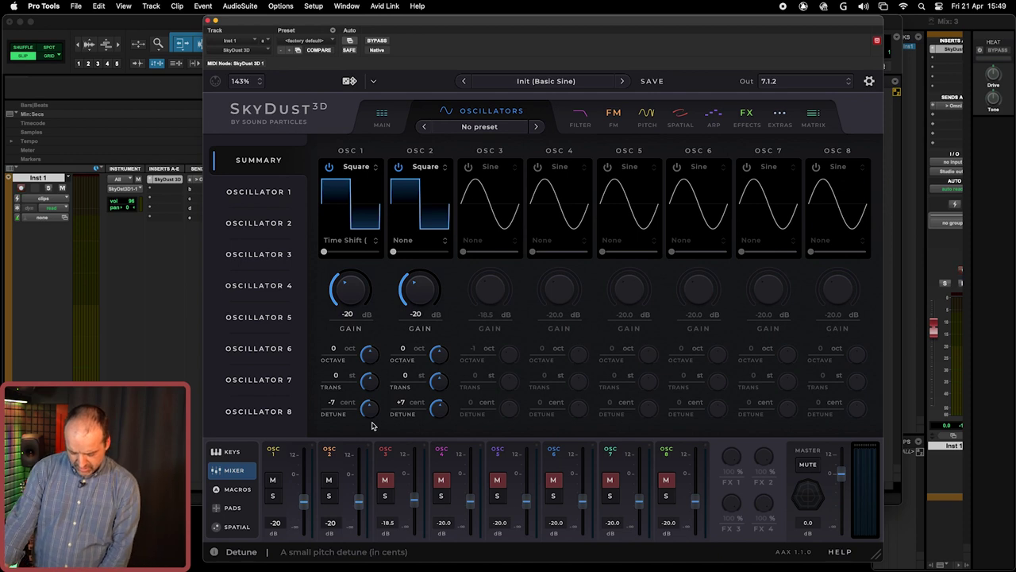
alt+click(370, 408)
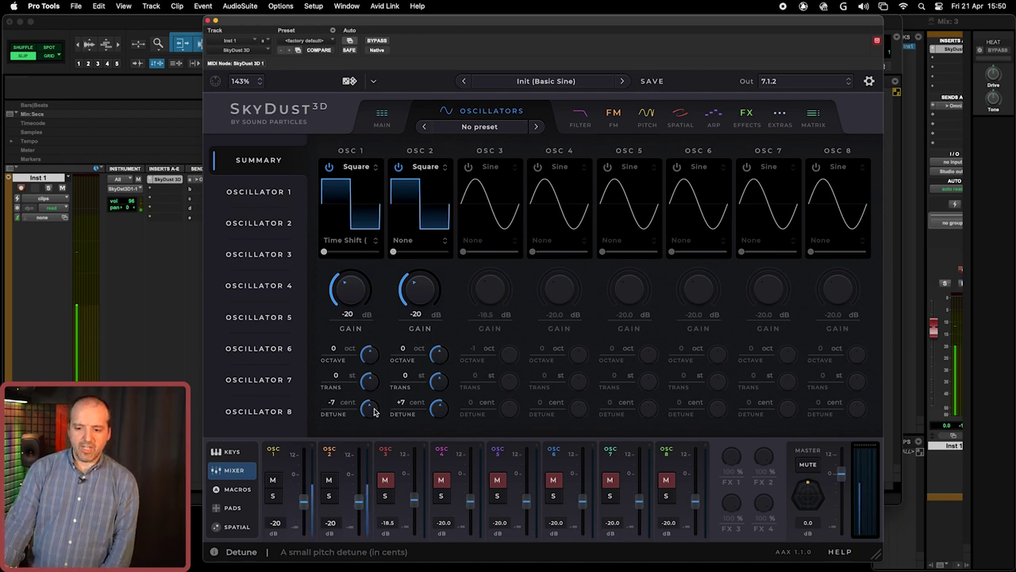